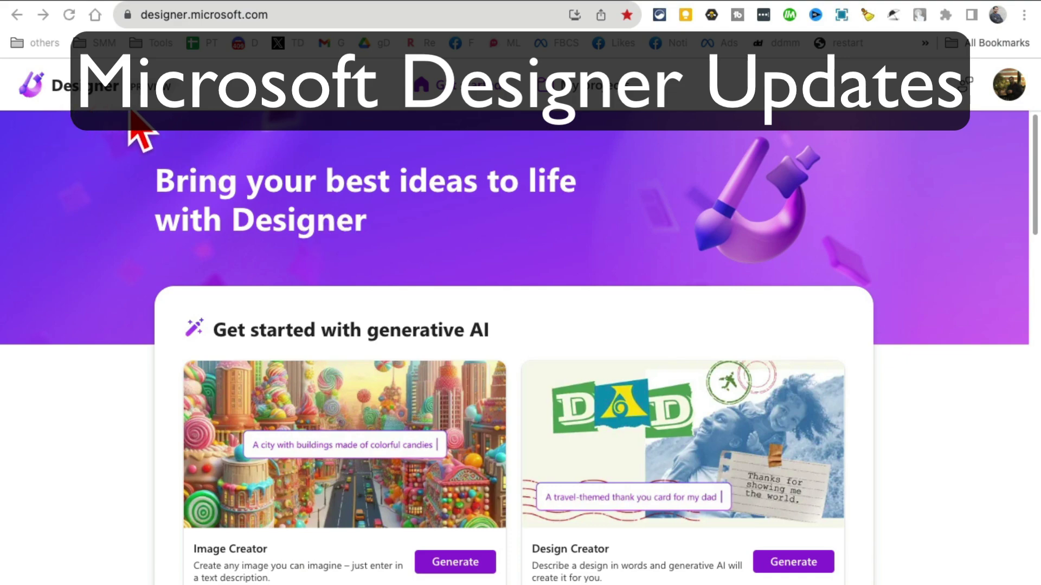
# Browse the Designer home page and select the site's web address.
pyautogui.scroll(-10, 765, 269)
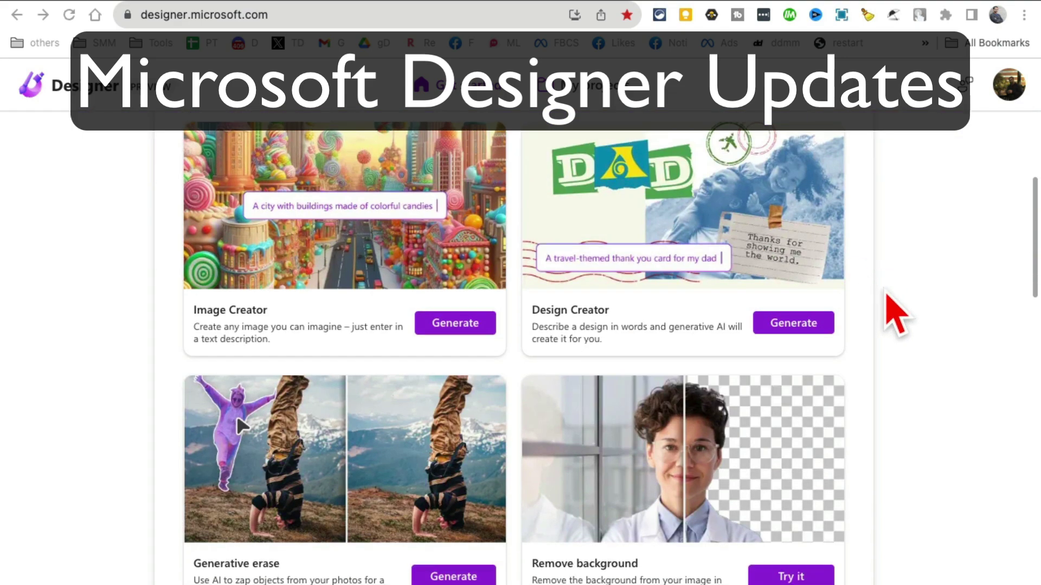
pyautogui.scroll(5, 906, 343)
pyautogui.scroll(6, 970, 345)
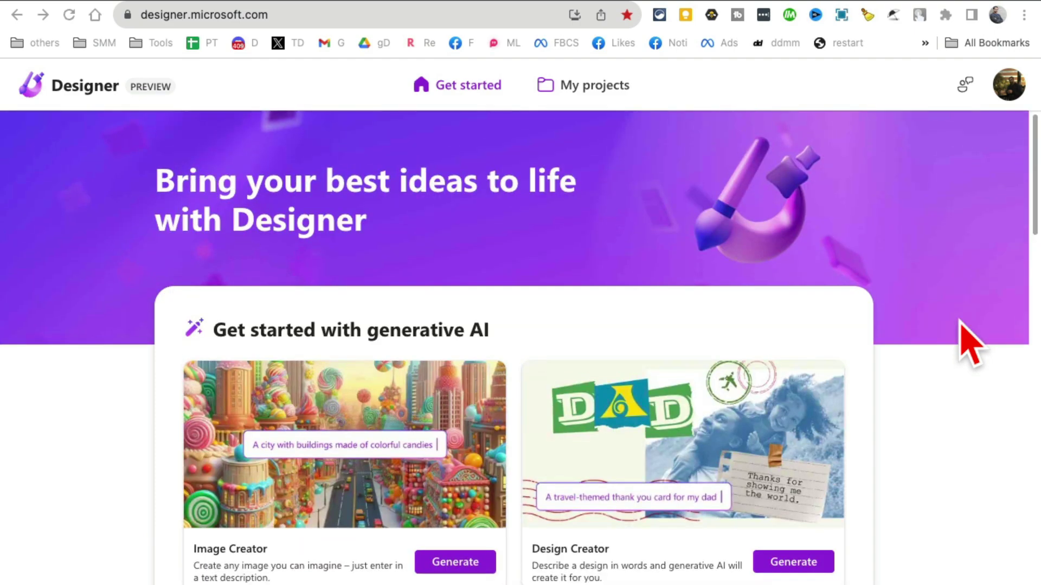
pyautogui.scroll(-8, 855, 314)
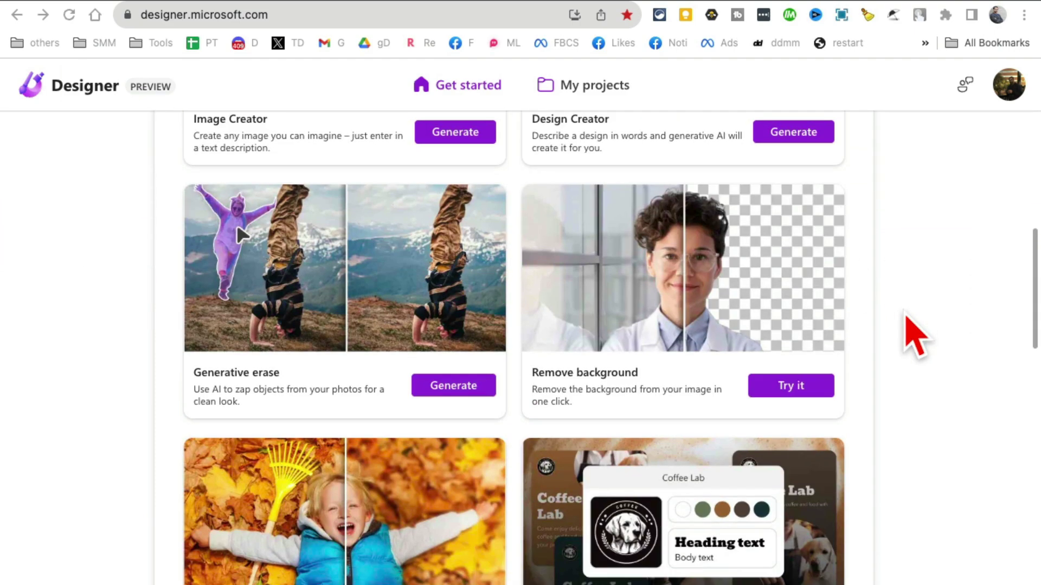
pyautogui.scroll(-6, 948, 318)
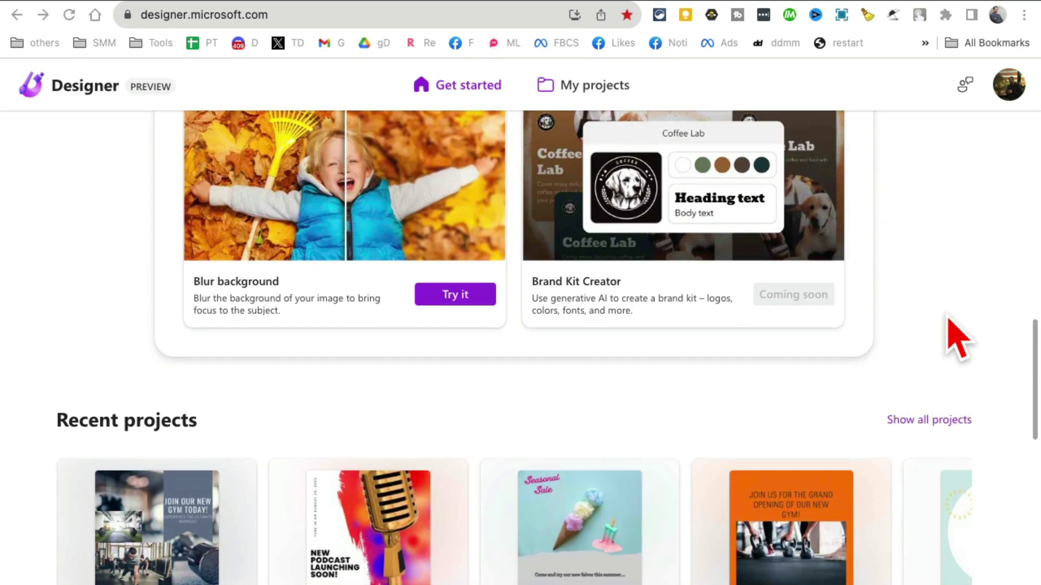
pyautogui.scroll(10, 954, 336)
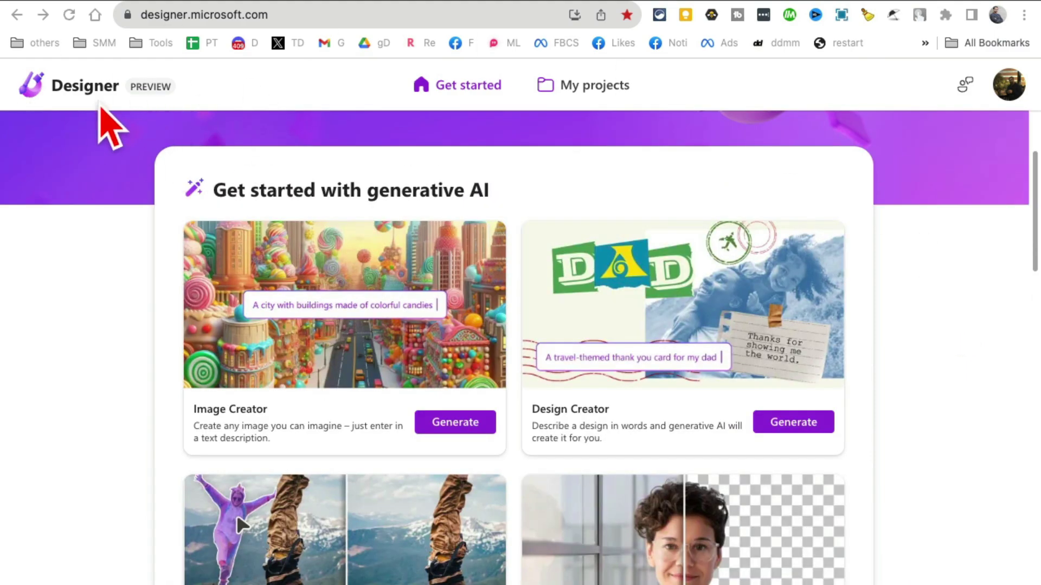
pyautogui.scroll(-2, 944, 312)
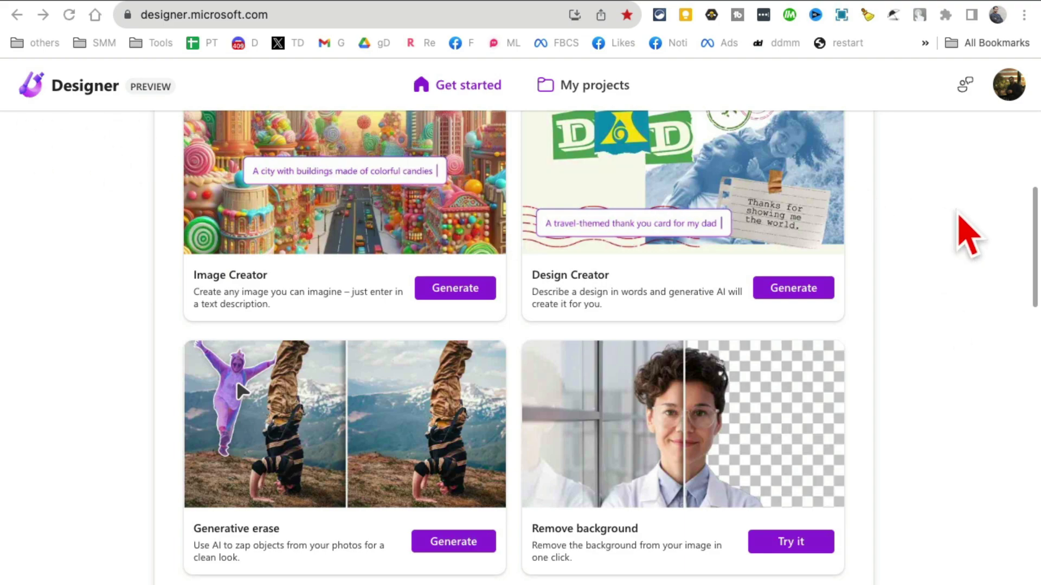
pyautogui.scroll(-5, 966, 239)
pyautogui.scroll(10, 968, 242)
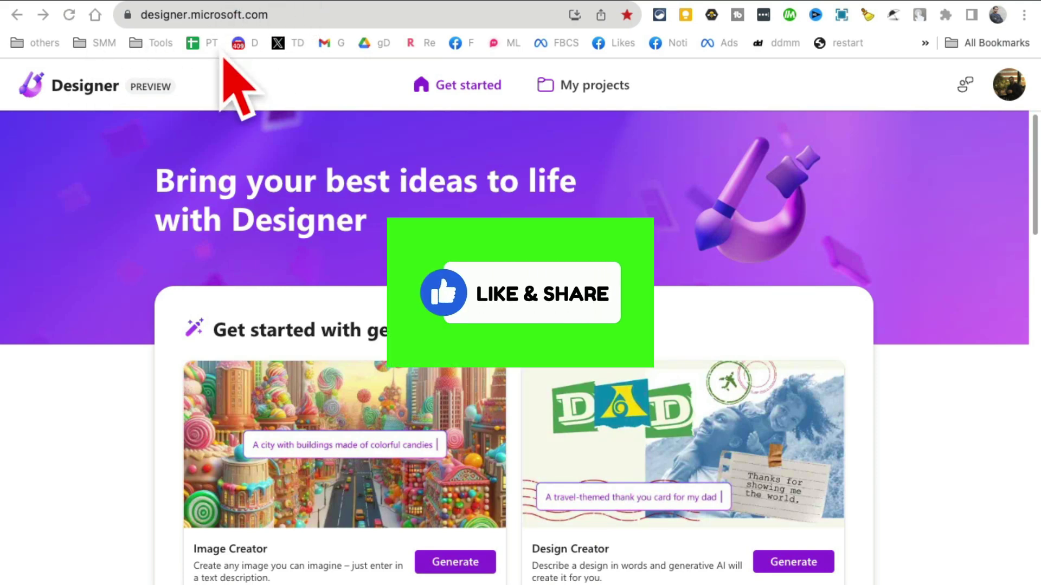
pyautogui.click(321, 17)
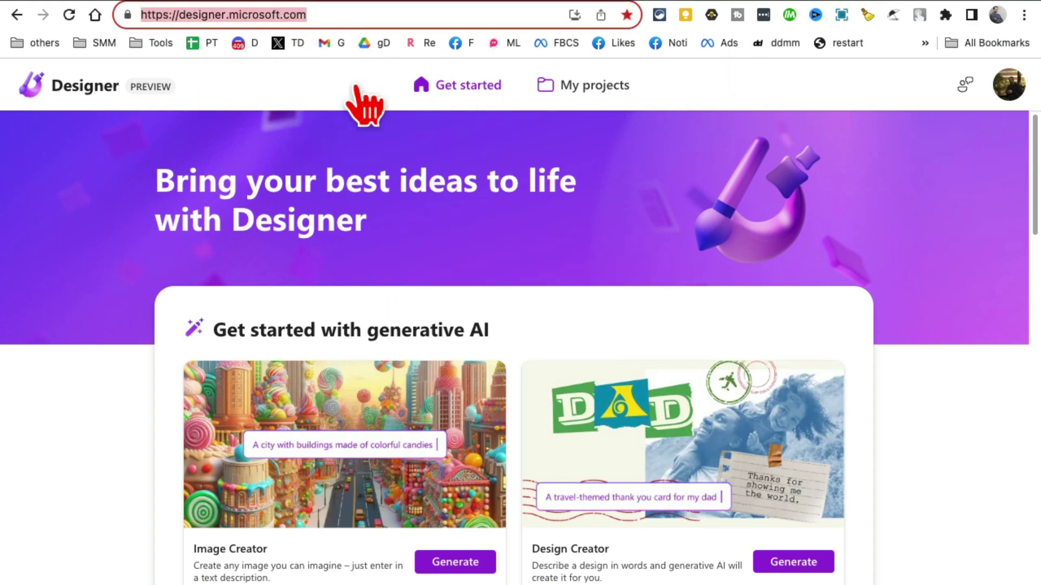
pyautogui.scroll(-1, 984, 357)
pyautogui.scroll(-10, 990, 407)
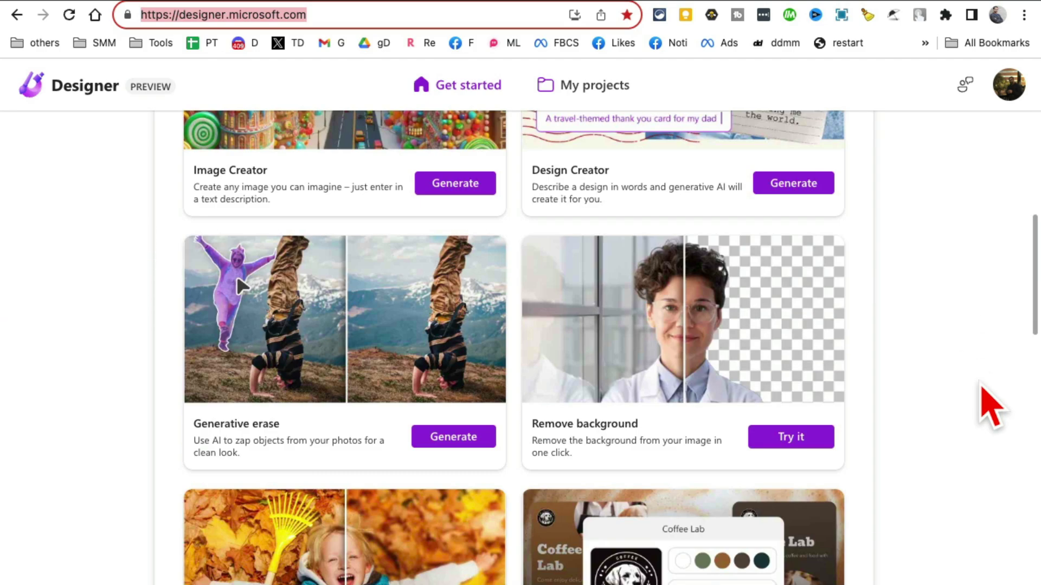
pyautogui.scroll(11, 990, 406)
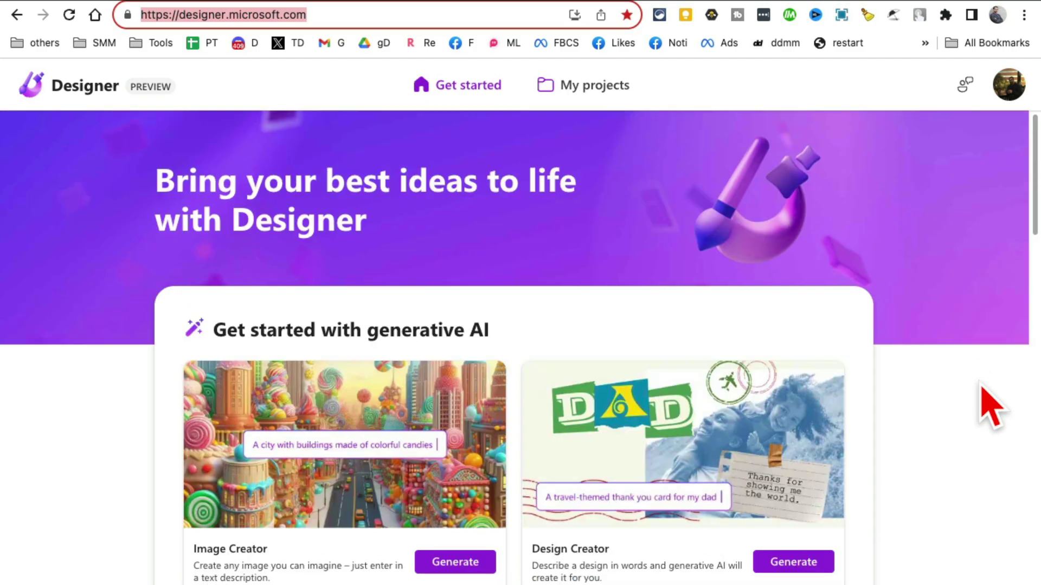
pyautogui.scroll(-3, 984, 407)
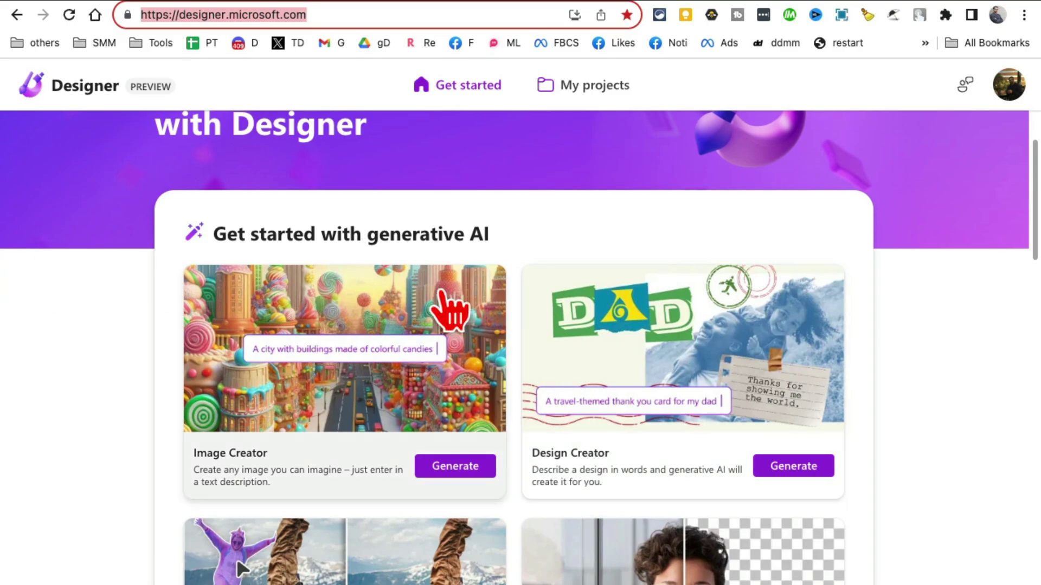
pyautogui.scroll(-20, 848, 325)
pyautogui.scroll(18, 851, 315)
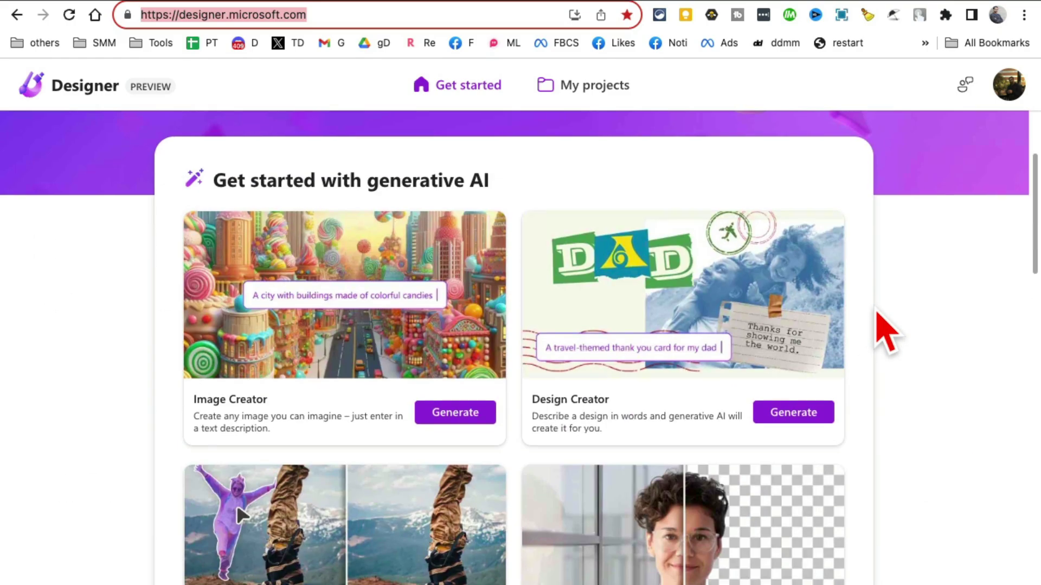
pyautogui.scroll(-8, 699, 385)
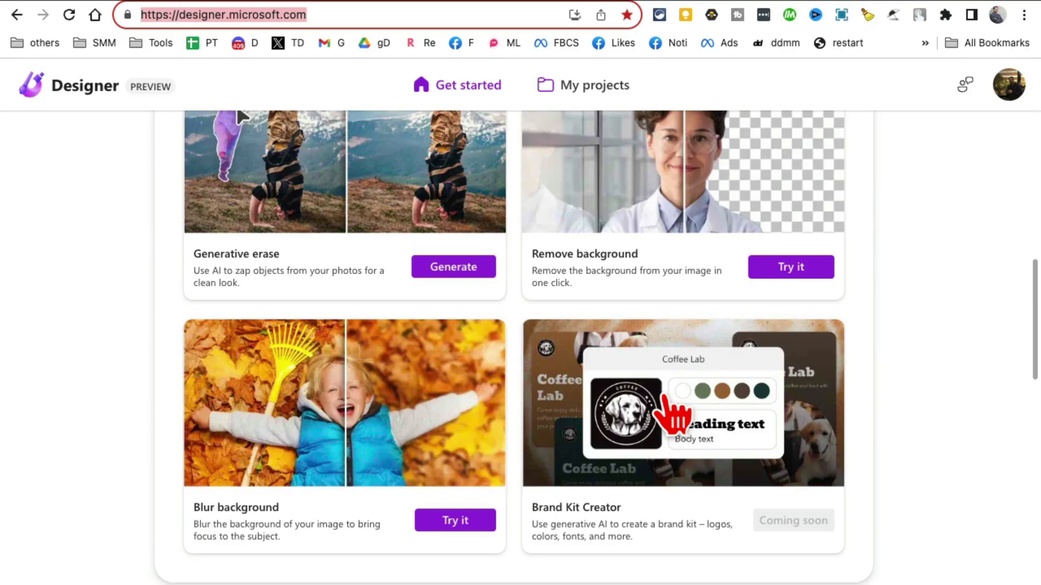
pyautogui.scroll(6, 751, 309)
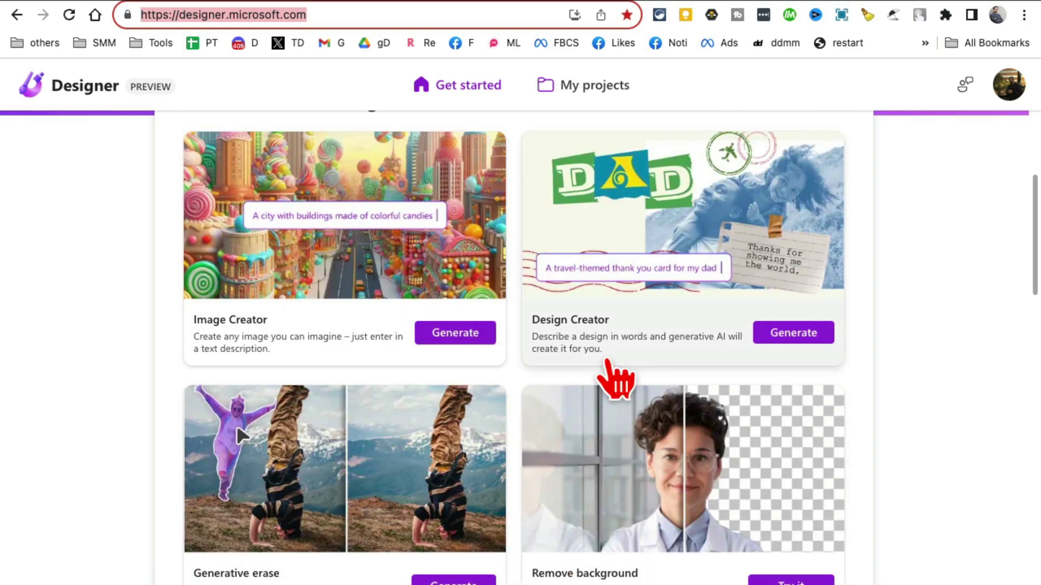
pyautogui.scroll(2, 608, 362)
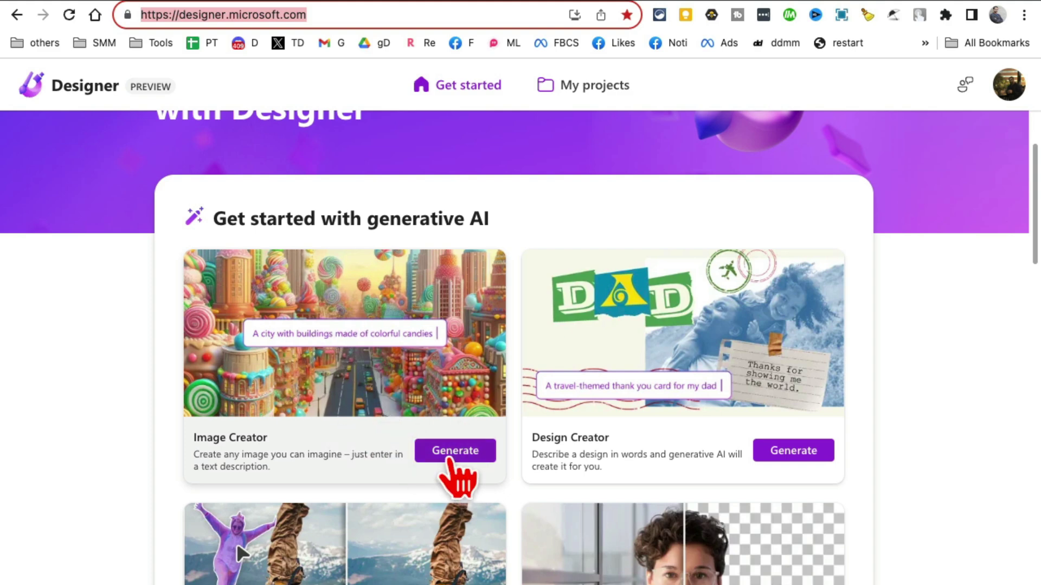
# Open Image Creator and look through its example prompts.
pyautogui.click(456, 457)
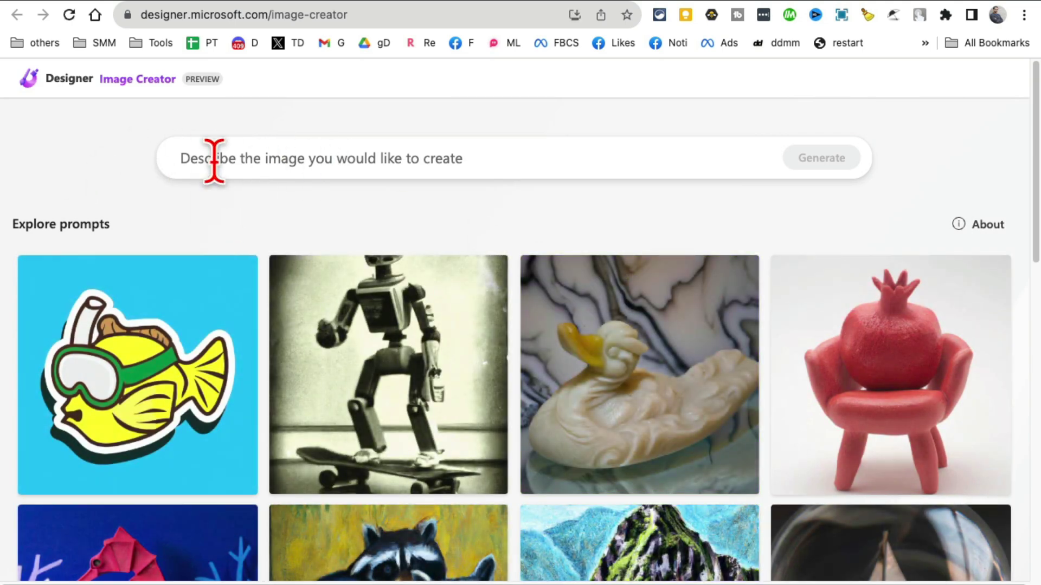
pyautogui.scroll(-10, 844, 400)
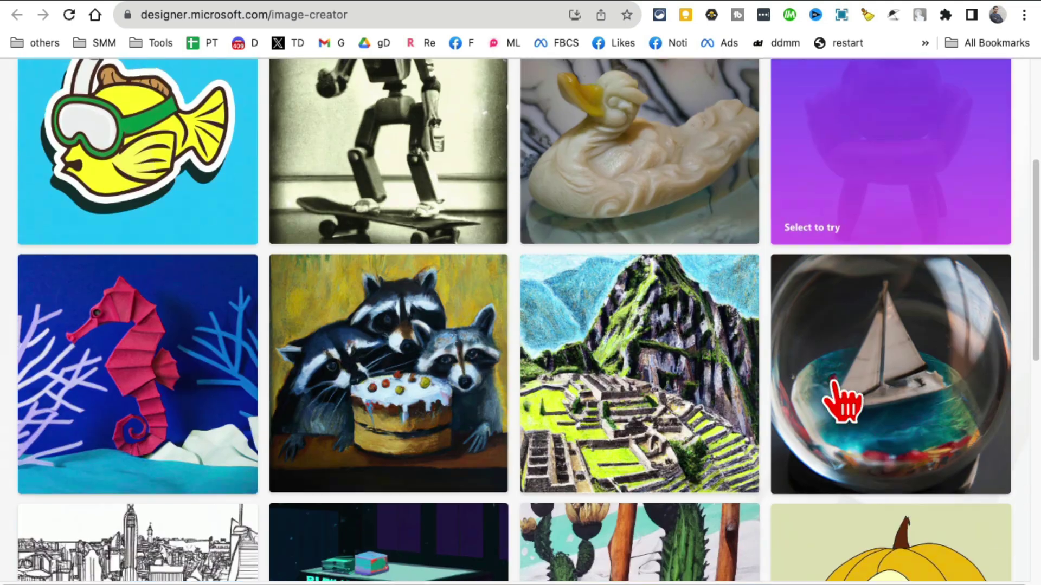
pyautogui.scroll(-3, 842, 402)
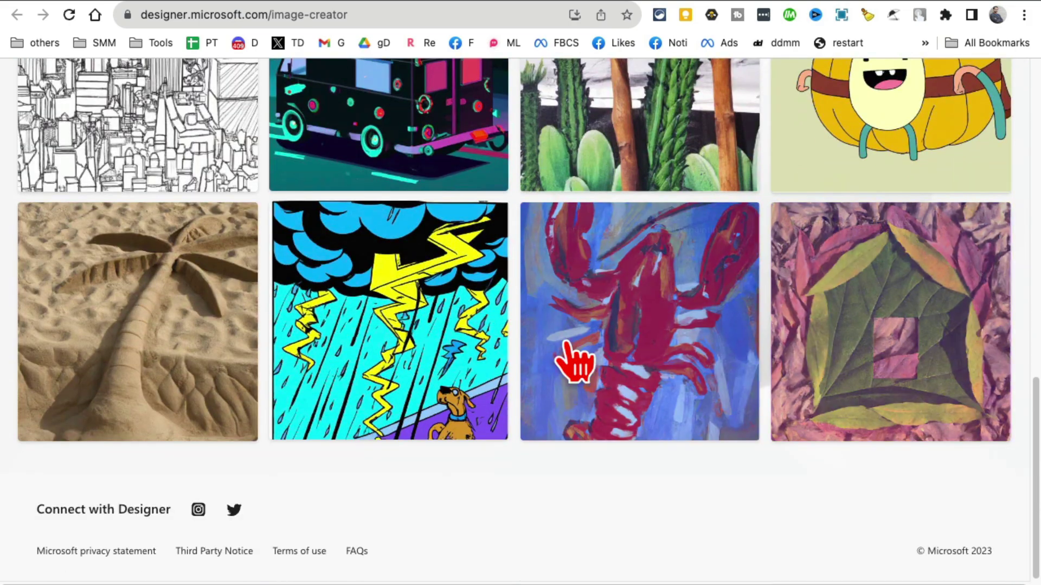
pyautogui.scroll(14, 571, 360)
# Generate images from the prompt 'a robot walking in the space' and reselect the prompt.
pyautogui.click(383, 153)
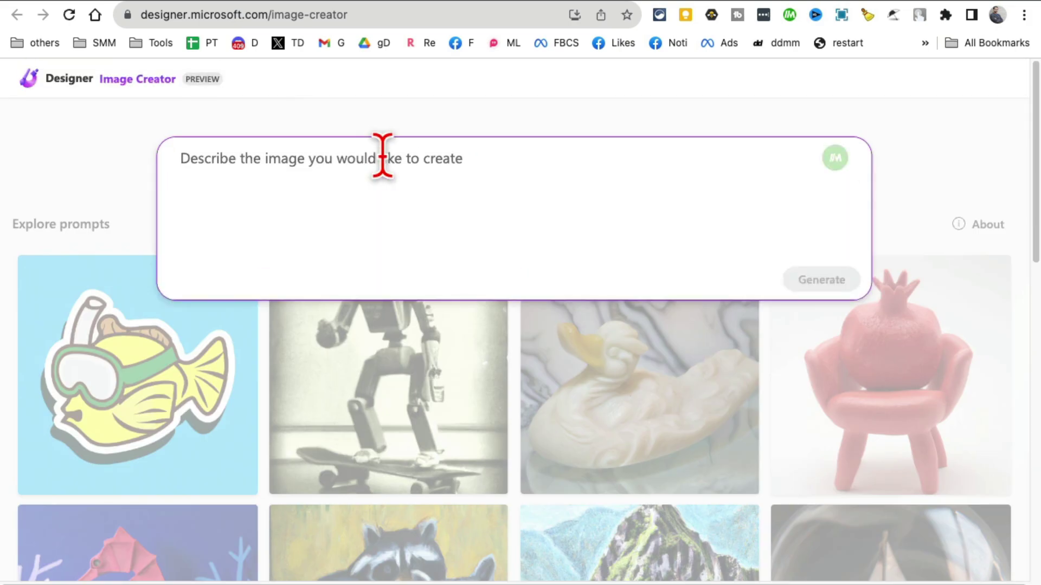
pyautogui.write('a robot walking in the spa')
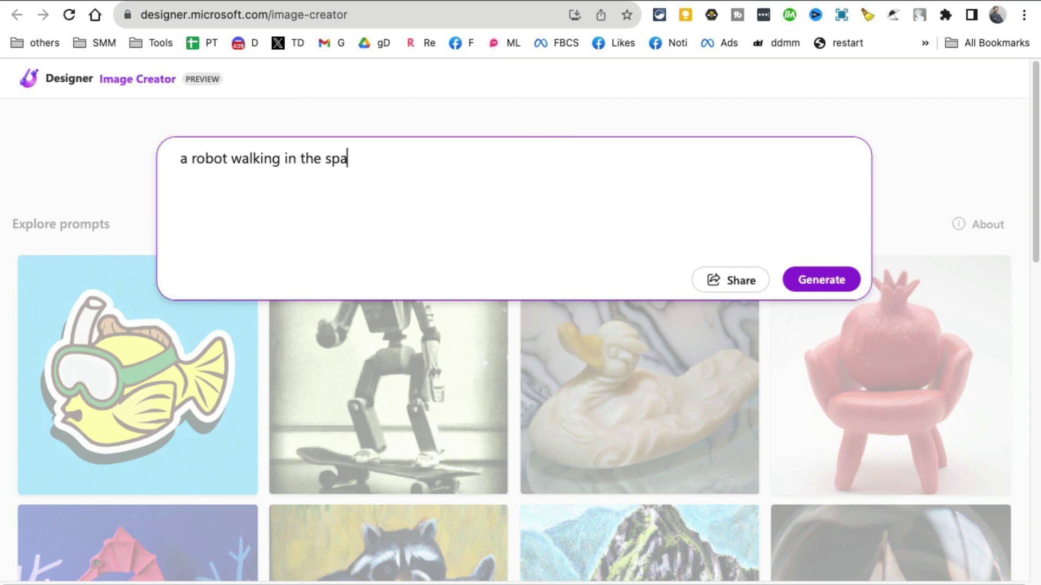
pyautogui.write('ce')
pyautogui.press('Return')
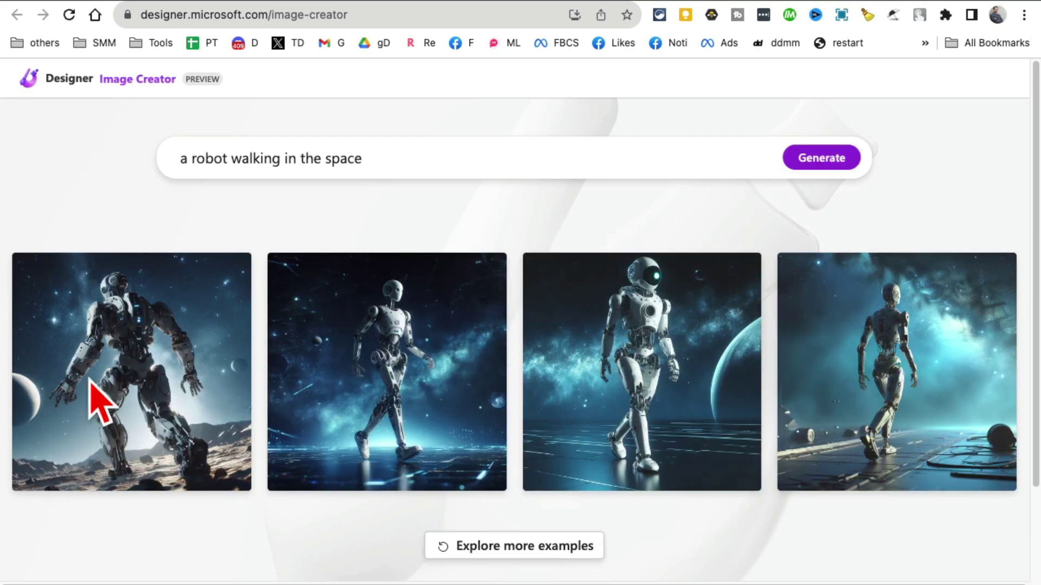
pyautogui.scroll(-4, 530, 499)
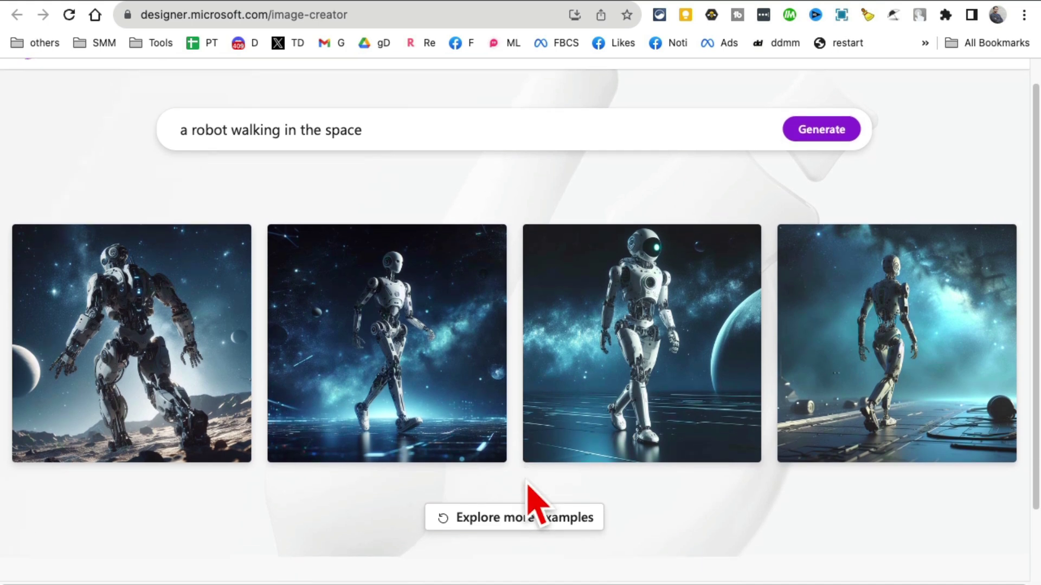
pyautogui.scroll(3, 537, 491)
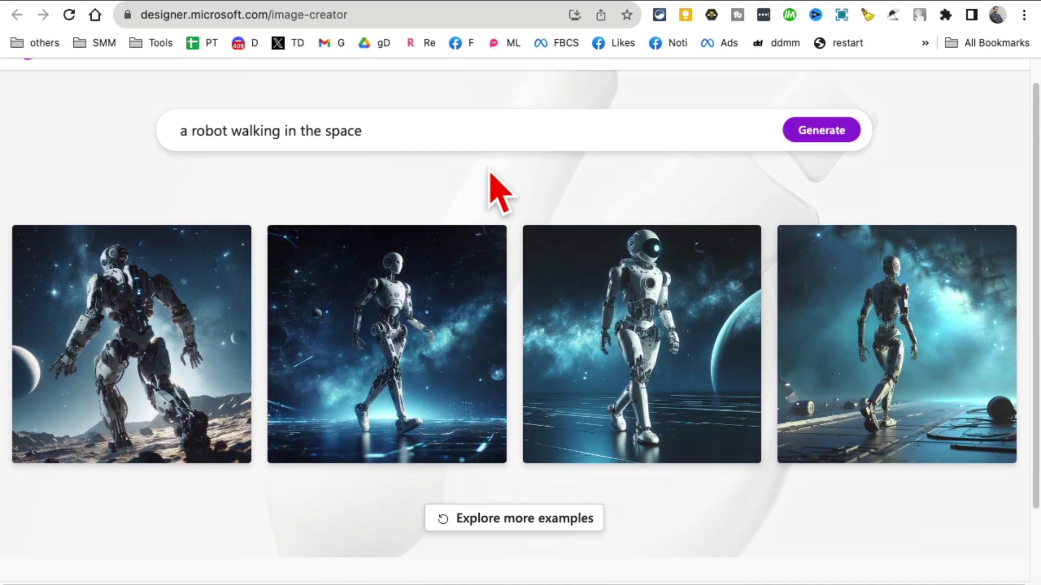
pyautogui.click(432, 128)
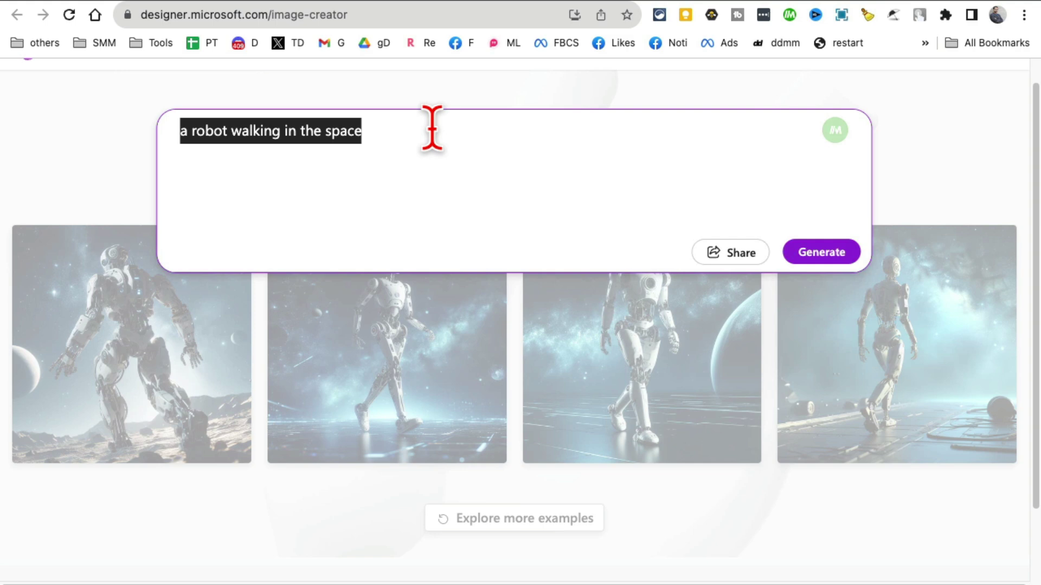
# Generate logos from the prompt 'a logo that has text "just do it"' and review them.
pyautogui.write('a')
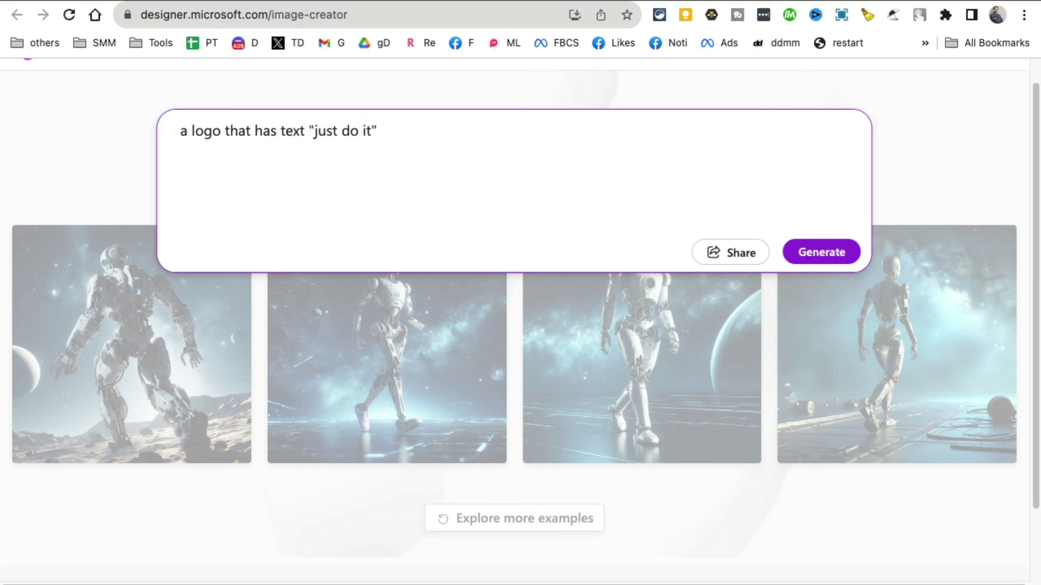
pyautogui.click(828, 259)
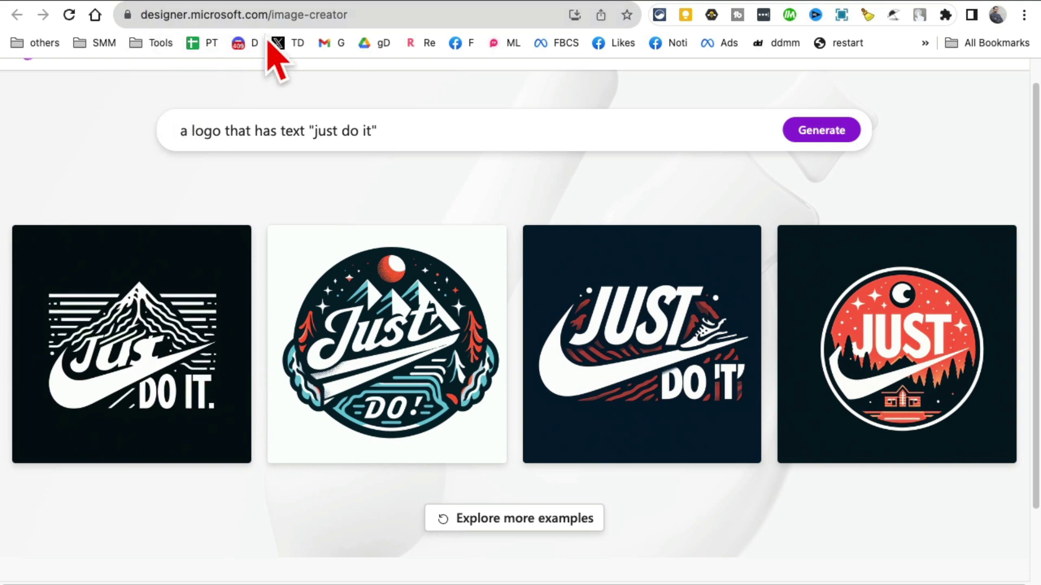
pyautogui.scroll(-2, 723, 406)
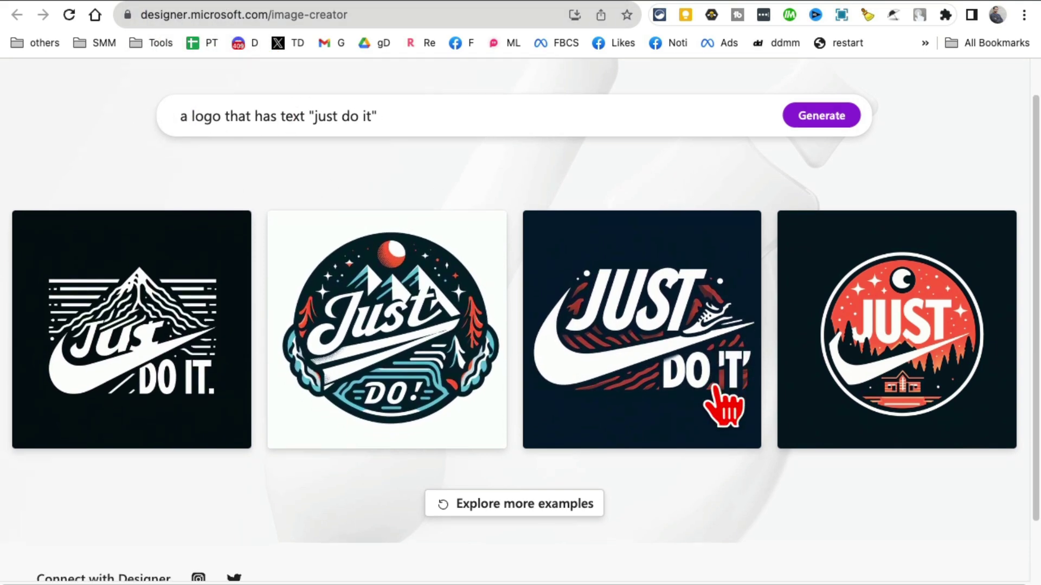
pyautogui.scroll(3, 693, 437)
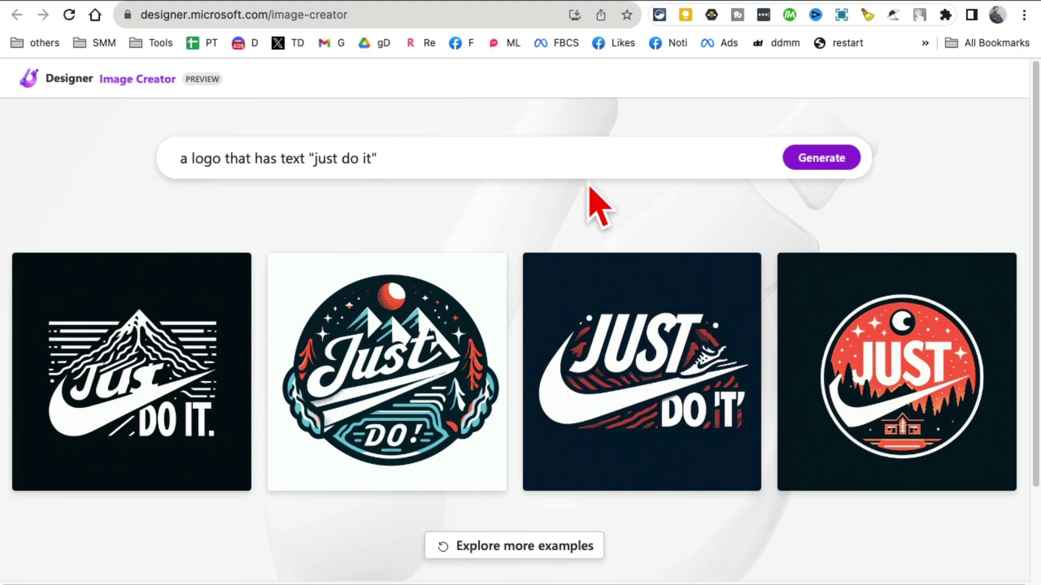
# Expand the 'just do it' logo prompt and begin sharing it as a template.
pyautogui.click(693, 161)
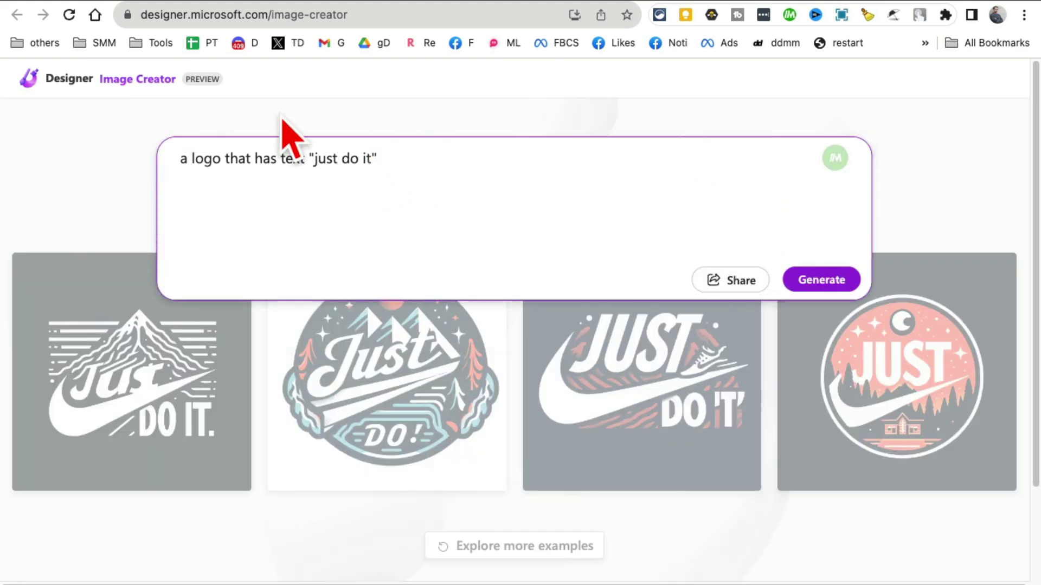
pyautogui.click(736, 282)
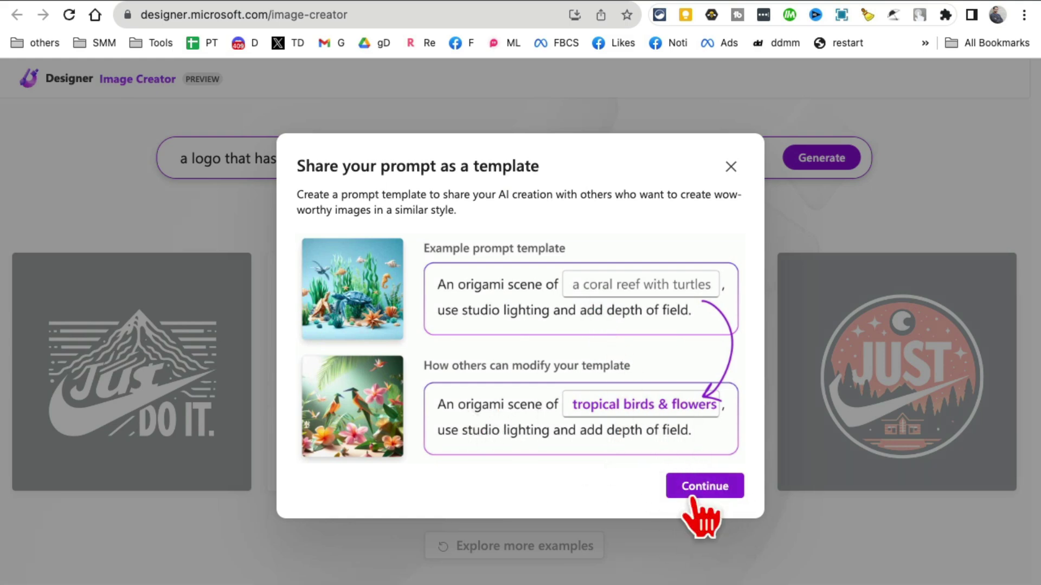
# Make 'just do it' a custom field in the prompt template and generate its share link.
pyautogui.click(714, 486)
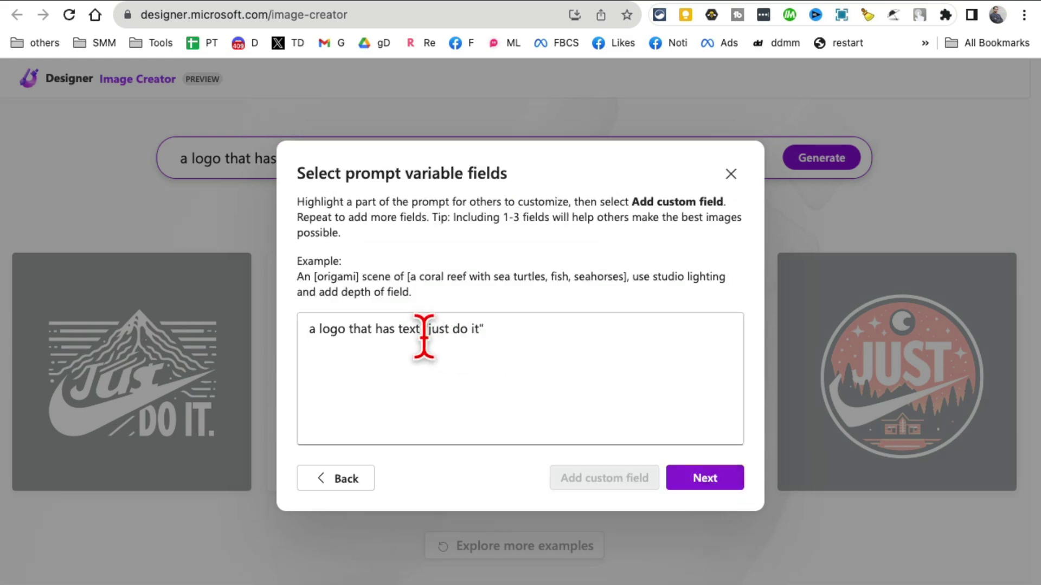
pyautogui.moveTo(429, 335); pyautogui.dragTo(530, 374)
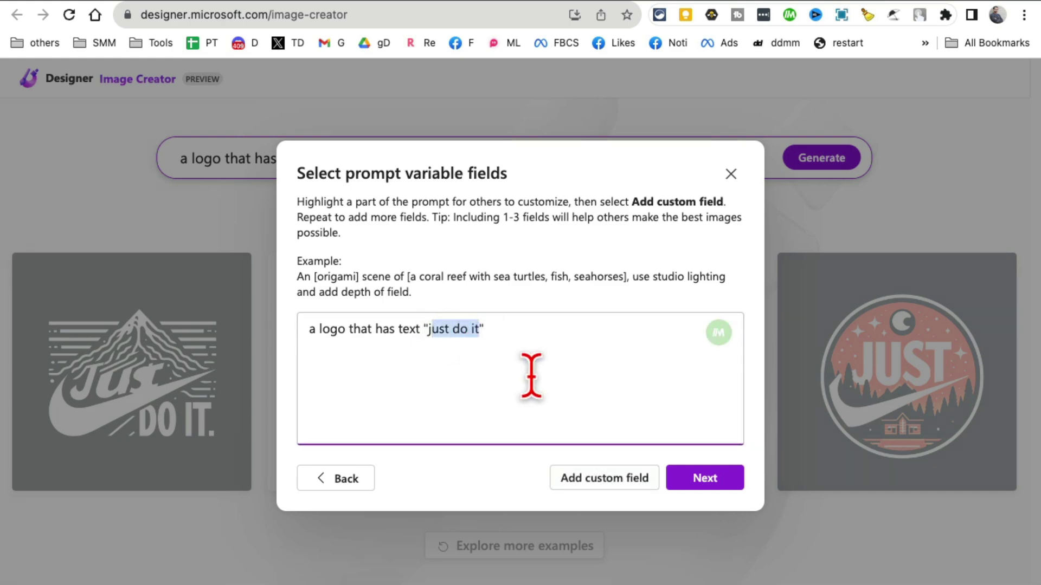
pyautogui.click(618, 480)
pyautogui.moveTo(425, 335); pyautogui.dragTo(502, 356)
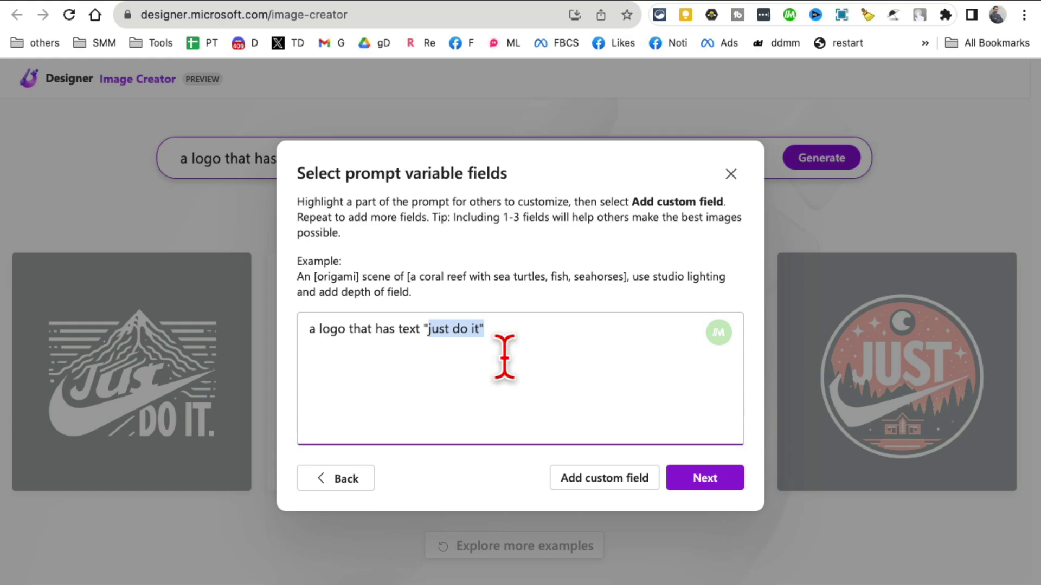
pyautogui.click(597, 488)
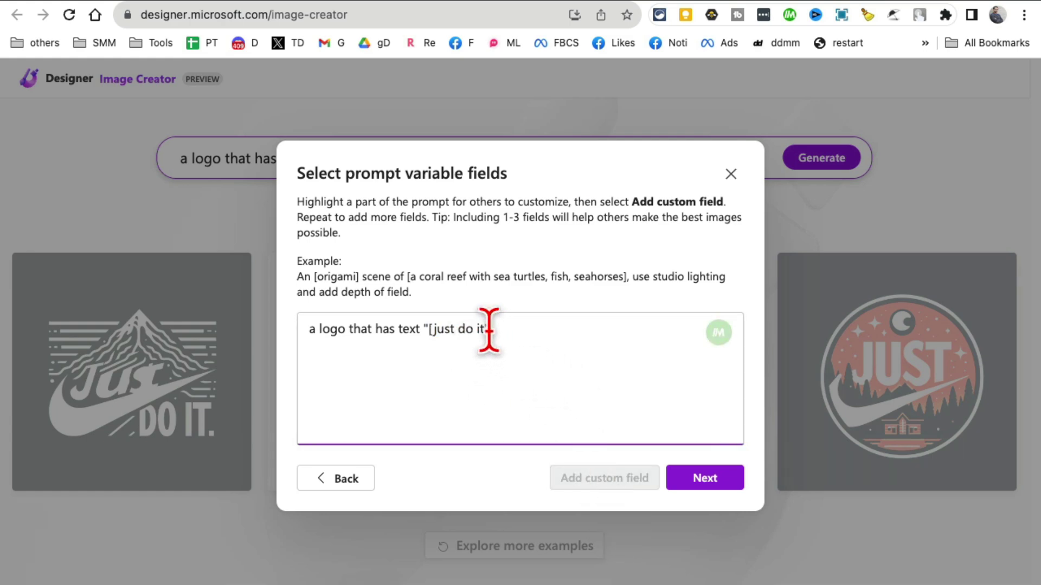
pyautogui.click(714, 477)
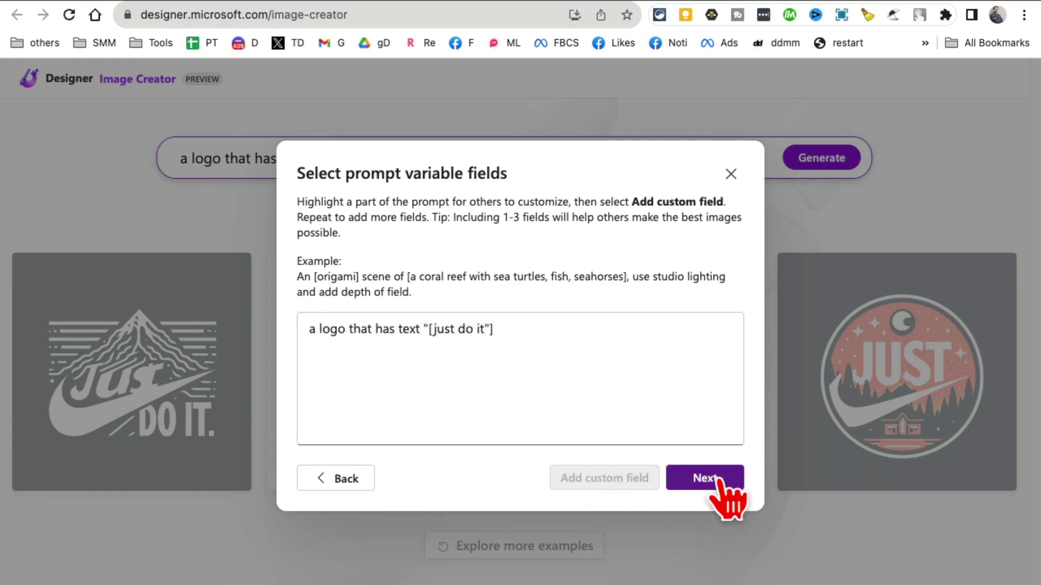
# Select the template's share link, then close the share dialog.
pyautogui.moveTo(448, 331); pyautogui.dragTo(727, 330)
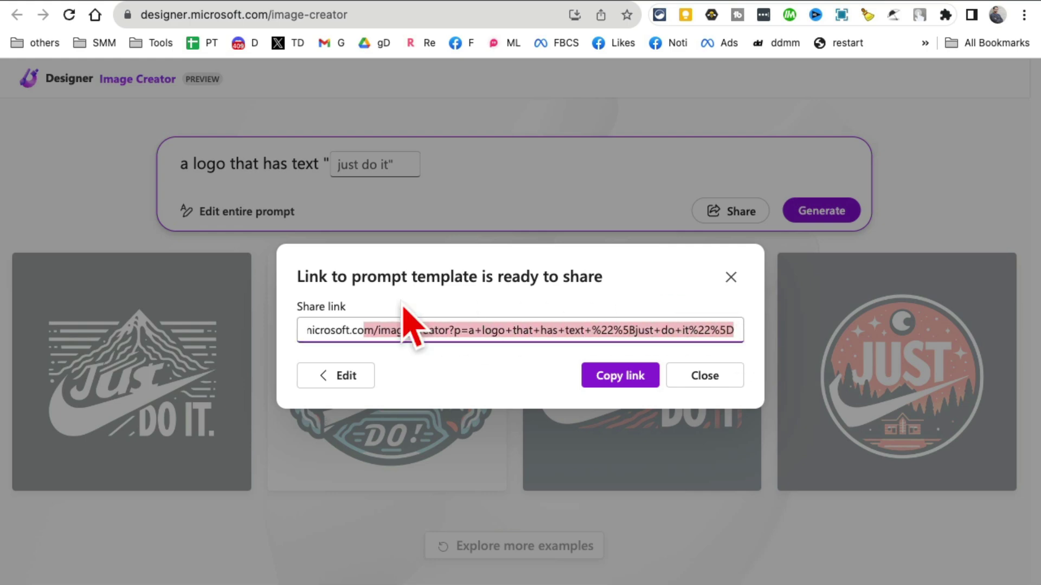
pyautogui.moveTo(404, 305); pyautogui.dragTo(338, 305)
pyautogui.tripleClick(663, 330)
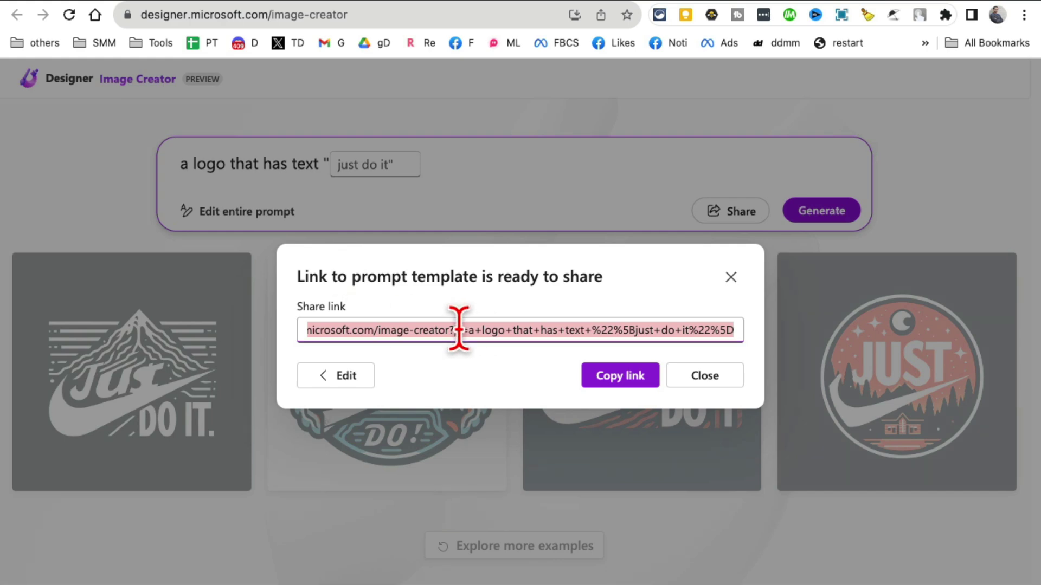
pyautogui.click(731, 278)
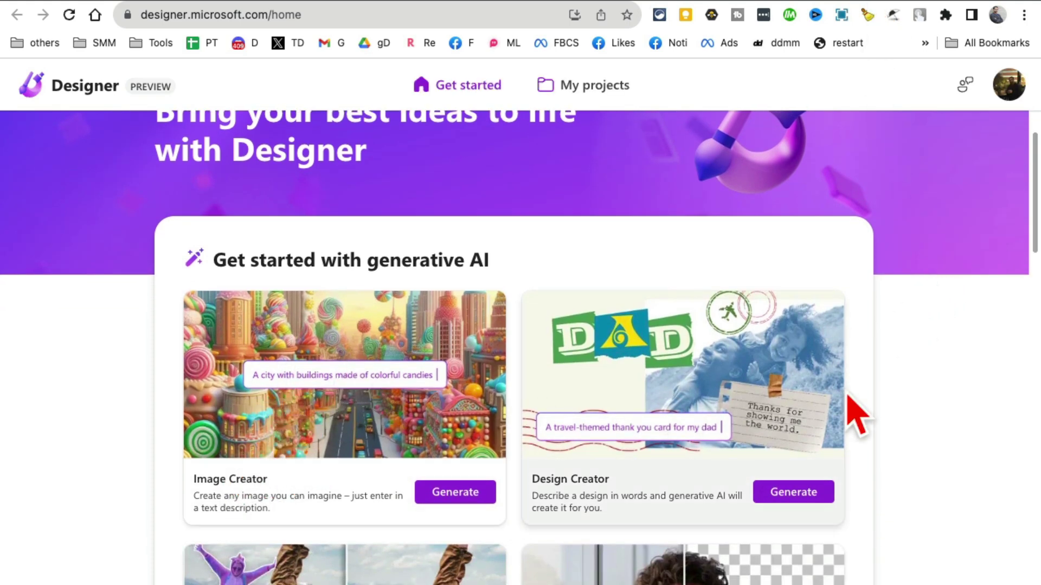
# Scroll down to Design Creator and start a design from a text description.
pyautogui.scroll(-2, 879, 399)
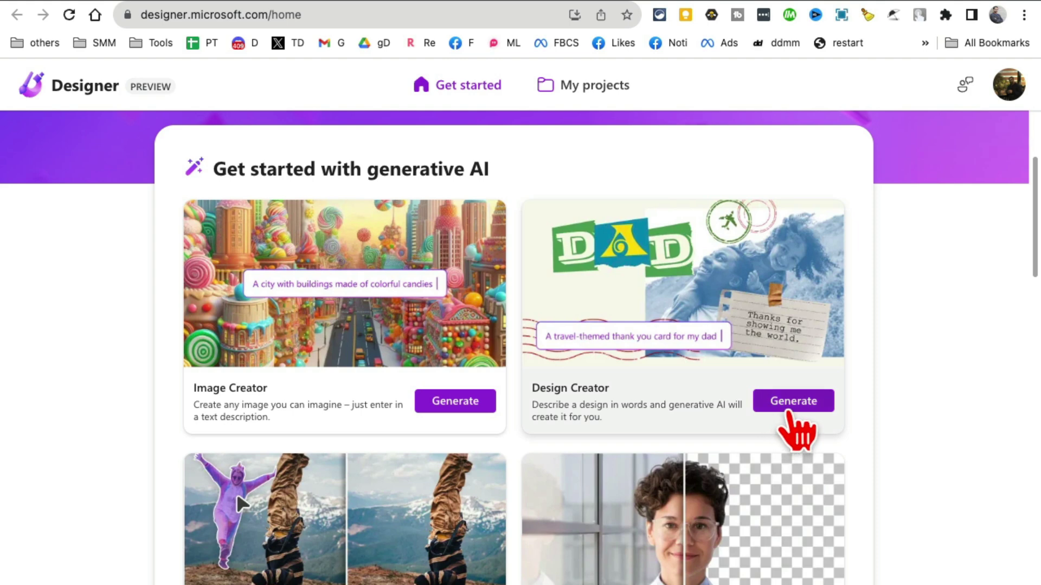
pyautogui.click(791, 408)
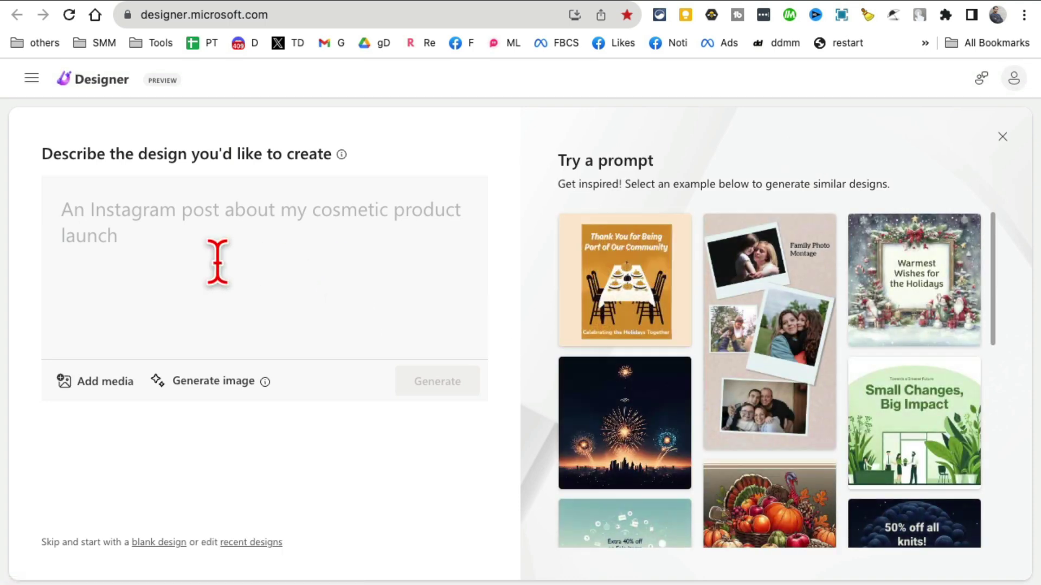
# Enter 'an instagram post to announce the launch of new gym' as the design description.
pyautogui.write('s')
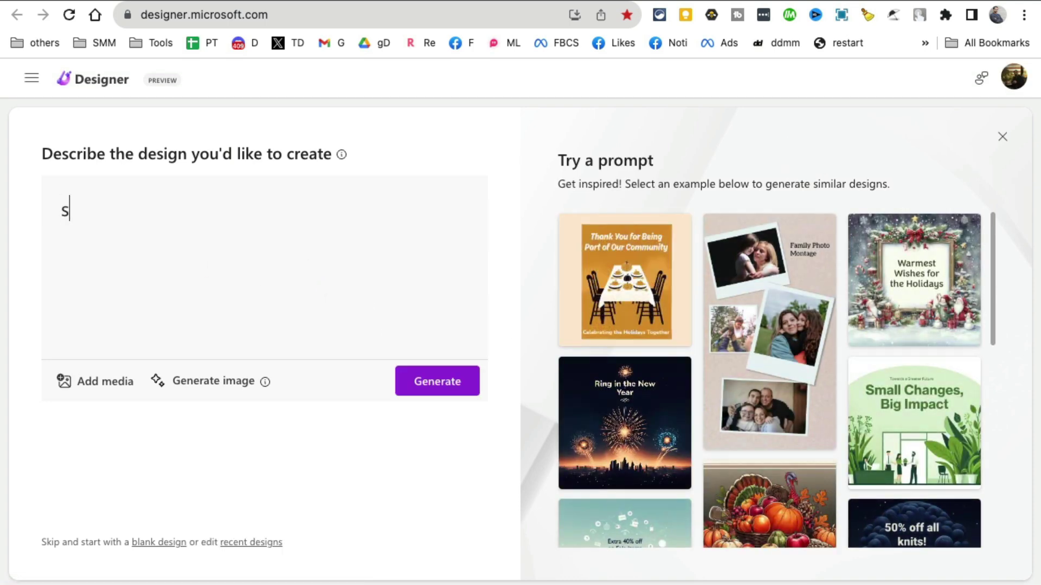
pyautogui.press('BackSpace')
pyautogui.write('an instagram post to annouc')
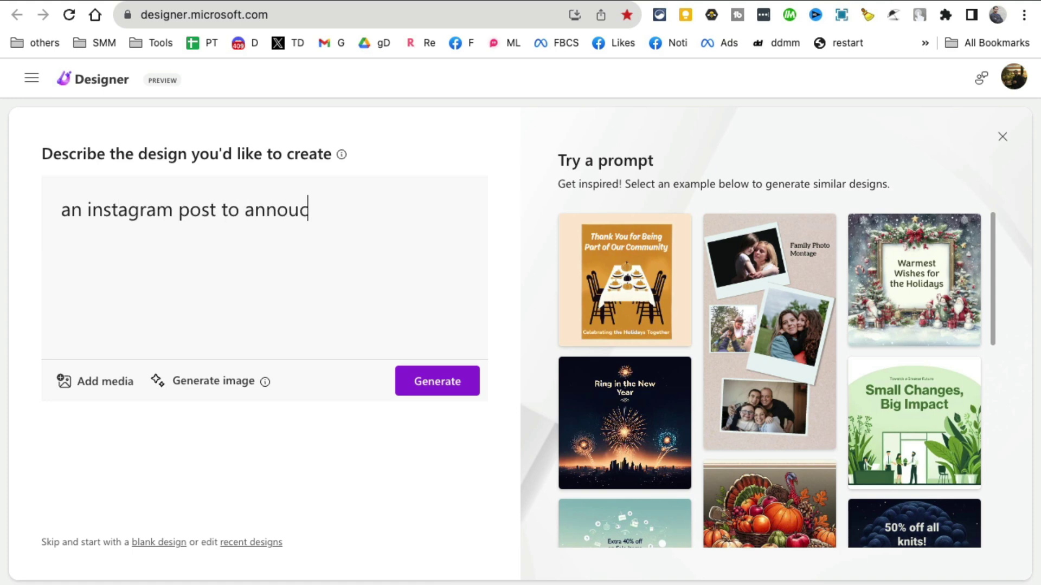
pyautogui.press('BackSpace')
pyautogui.write('nce the launch of new gym')
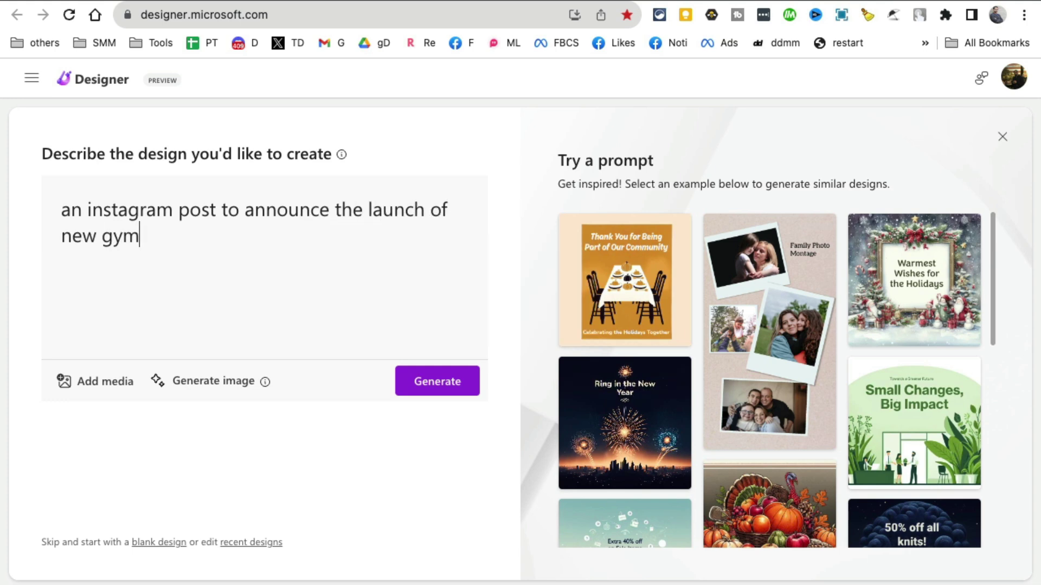
# Generate gym-launch post designs, browse them, and pick the green hexagon treadmill design.
pyautogui.click(434, 384)
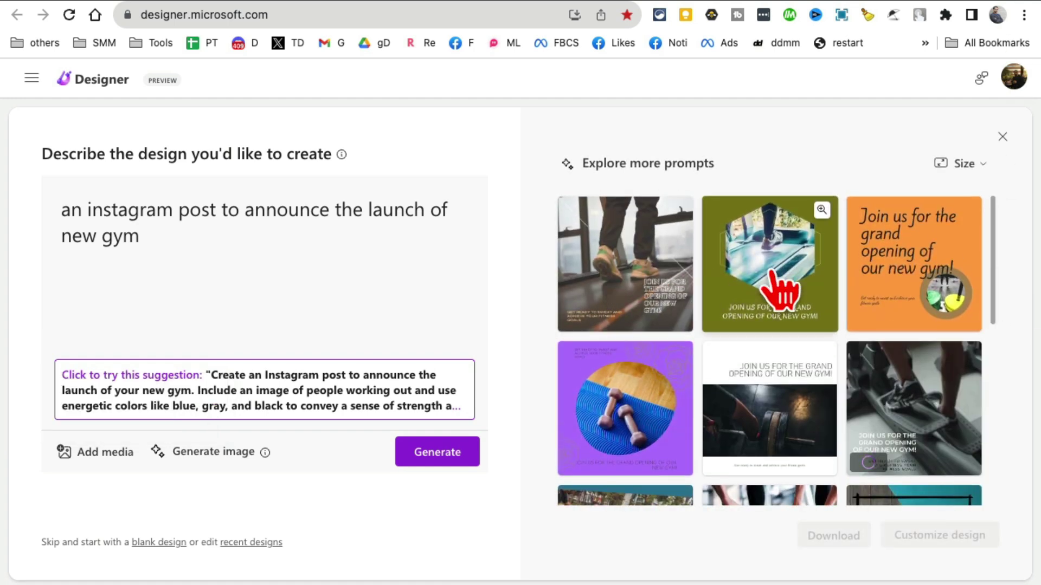
pyautogui.scroll(-3, 1004, 297)
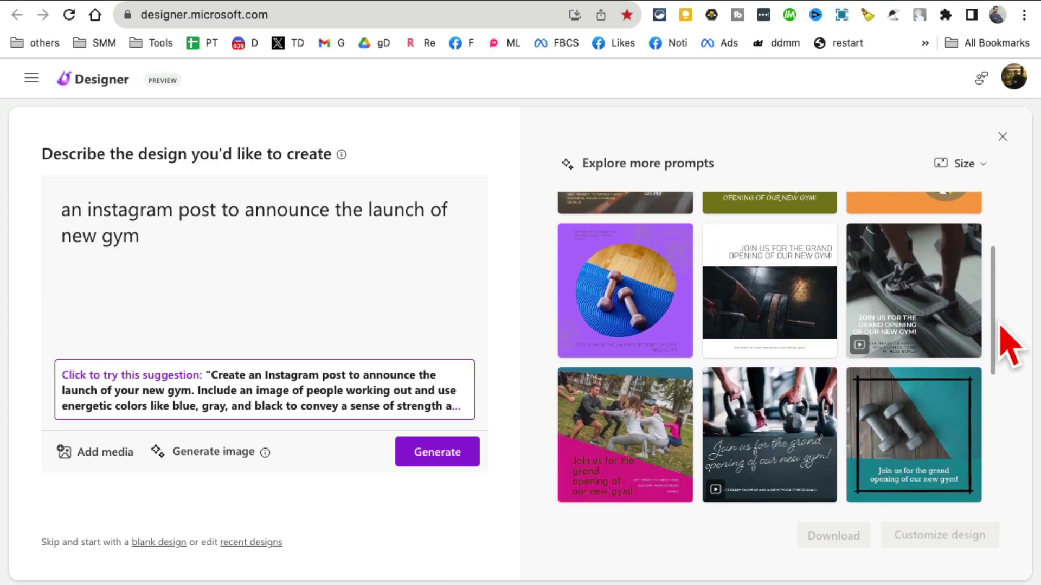
pyautogui.scroll(2, 1006, 326)
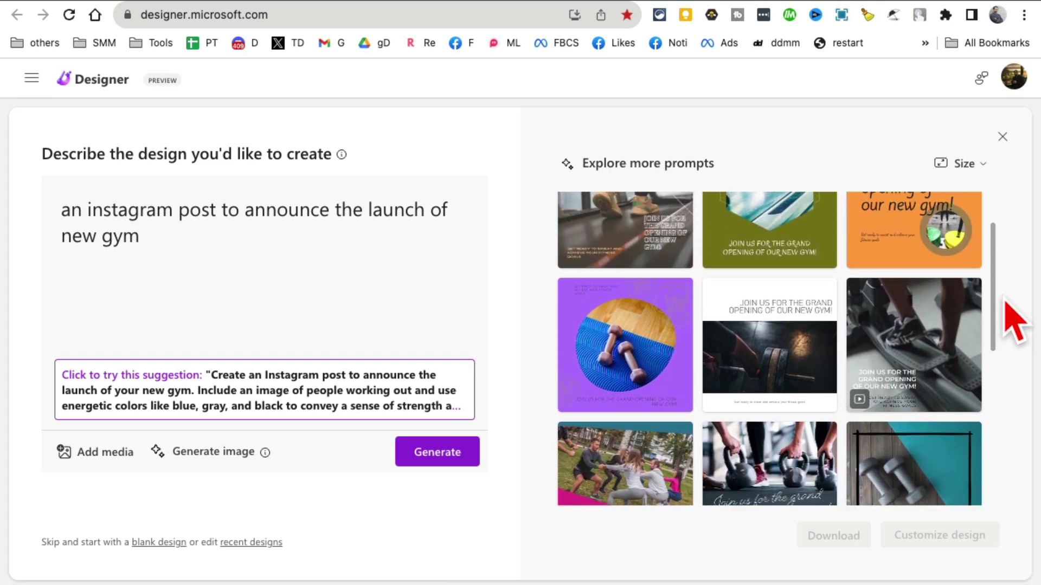
pyautogui.scroll(1, 1002, 304)
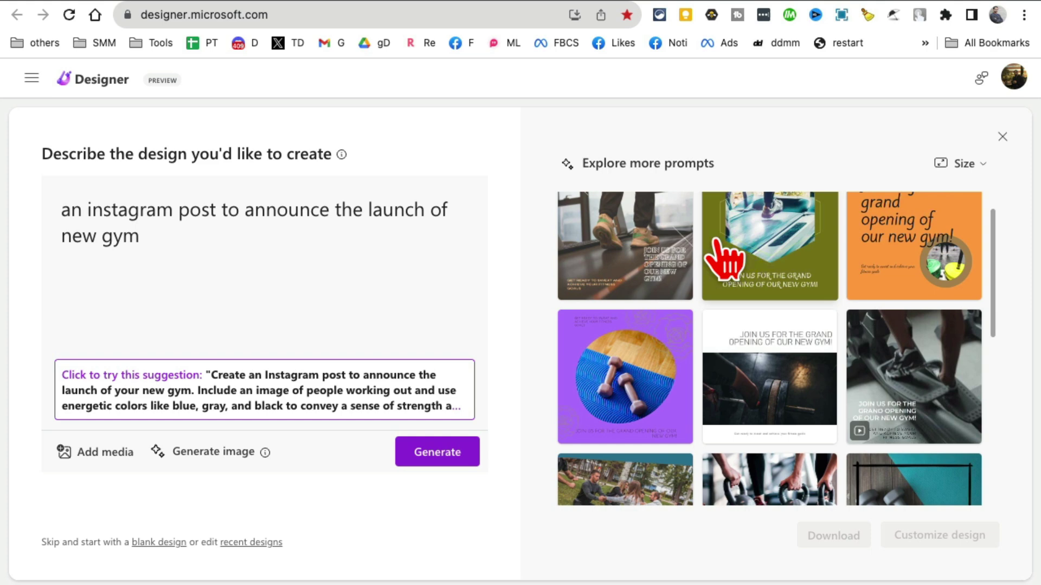
pyautogui.scroll(-2, 929, 401)
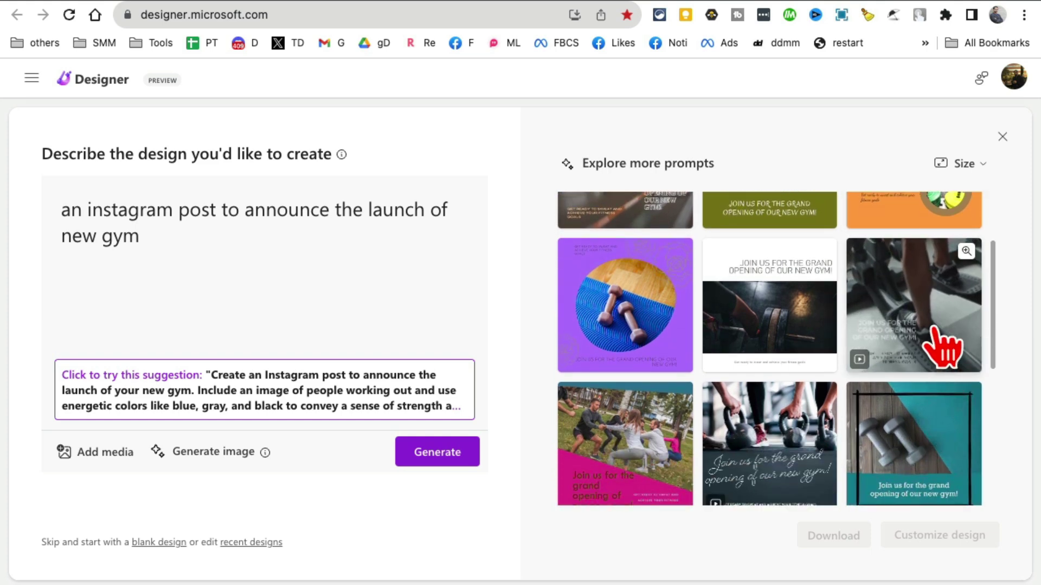
pyautogui.scroll(-2, 938, 347)
pyautogui.scroll(2, 922, 342)
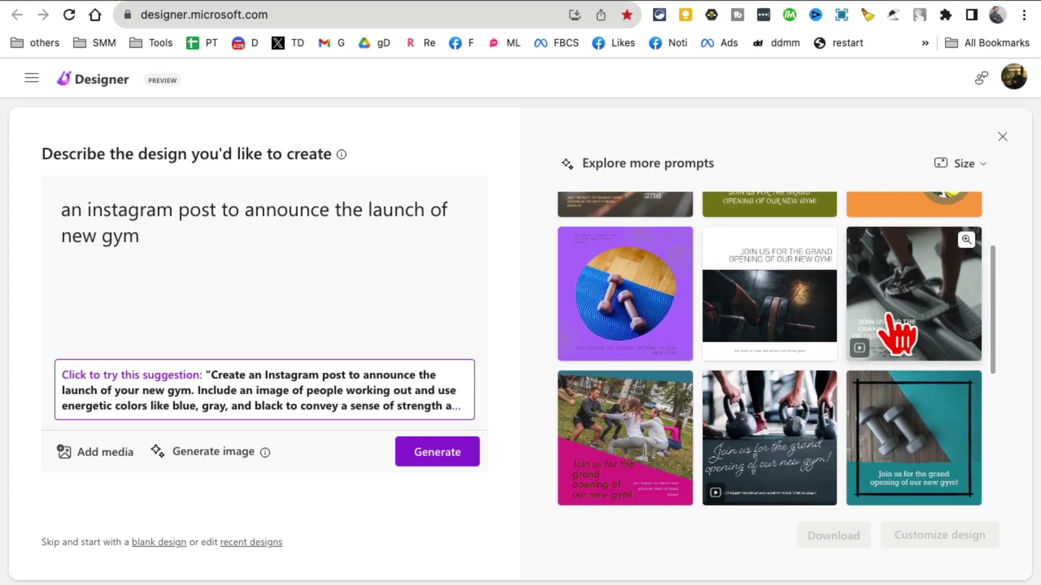
pyautogui.scroll(-6, 851, 364)
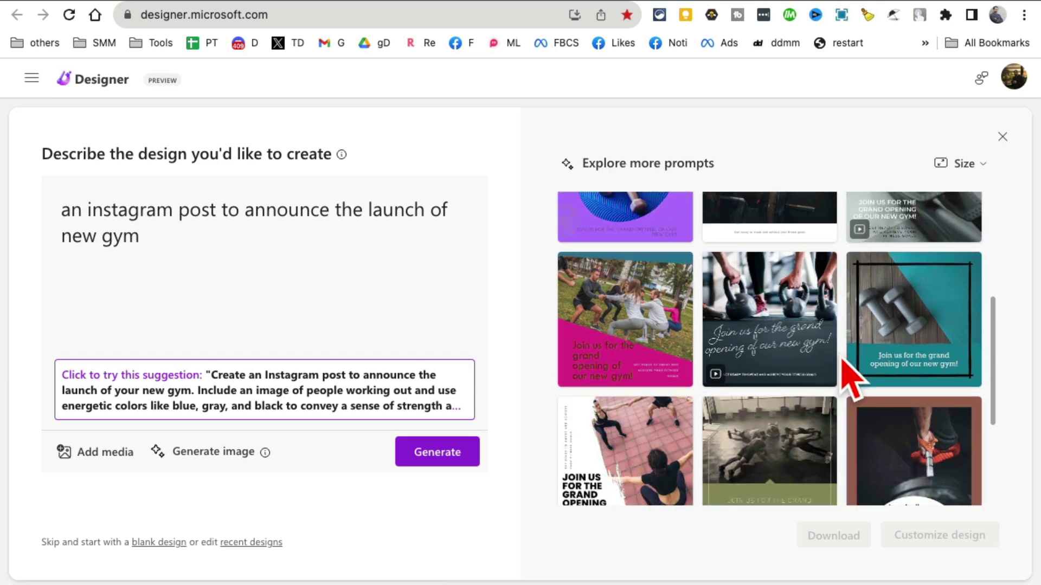
pyautogui.scroll(-1, 933, 428)
pyautogui.scroll(5, 962, 441)
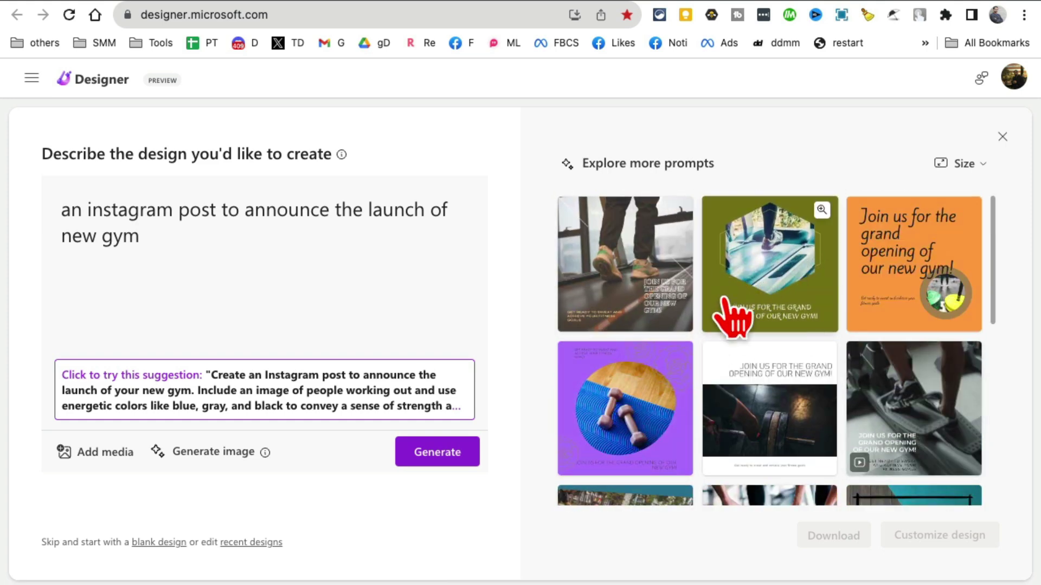
pyautogui.click(796, 293)
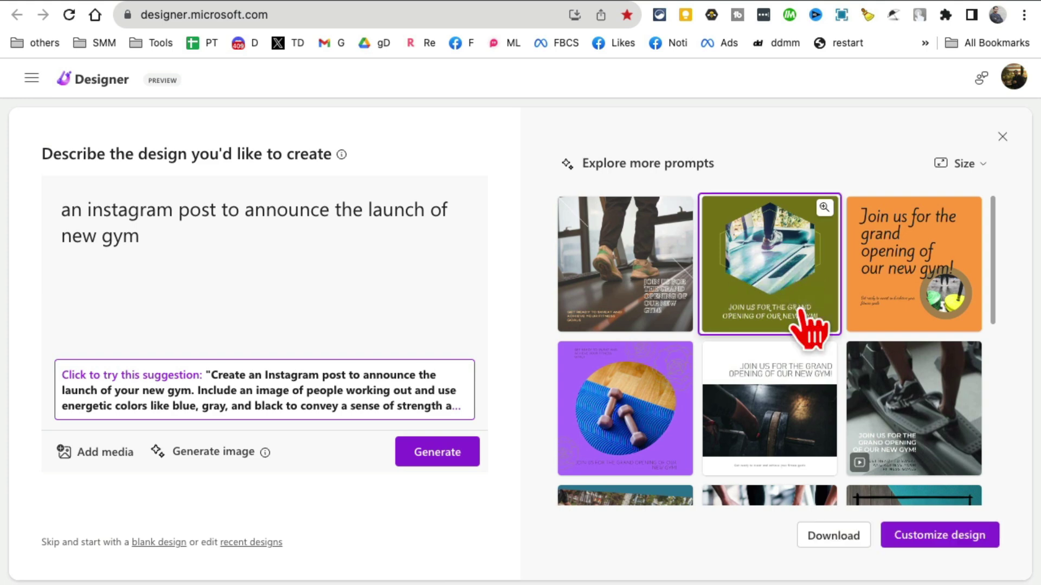
# Open the green hexagon gym post in the editor and dismiss the saved-designs and font tips.
pyautogui.click(928, 540)
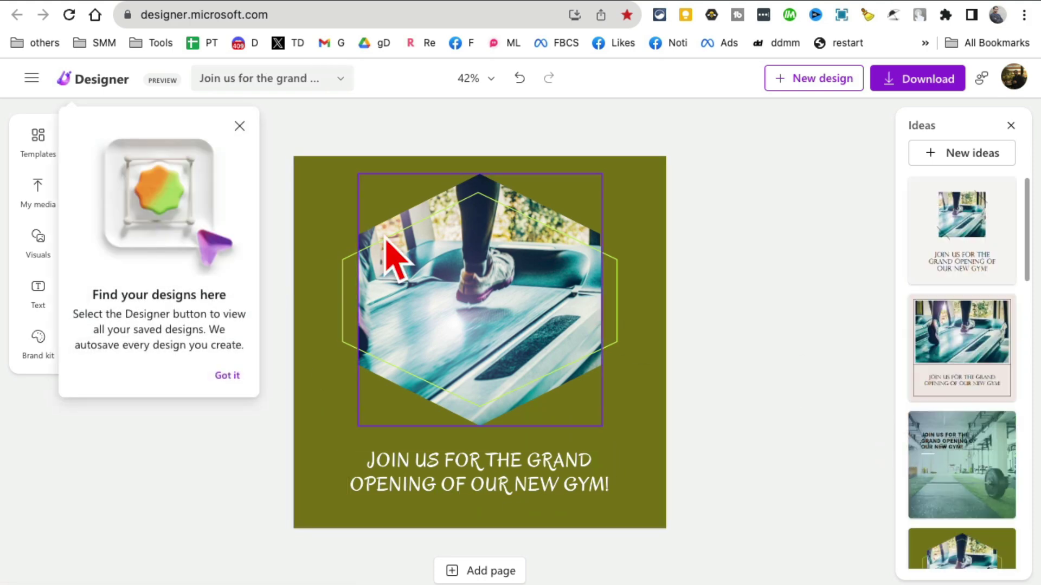
pyautogui.click(313, 191)
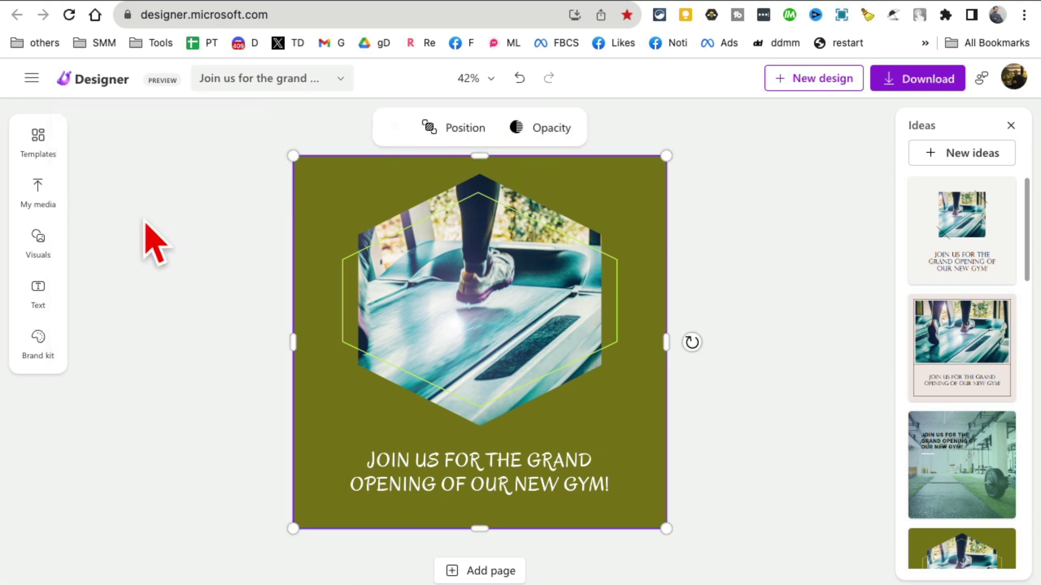
pyautogui.click(476, 459)
pyautogui.click(627, 399)
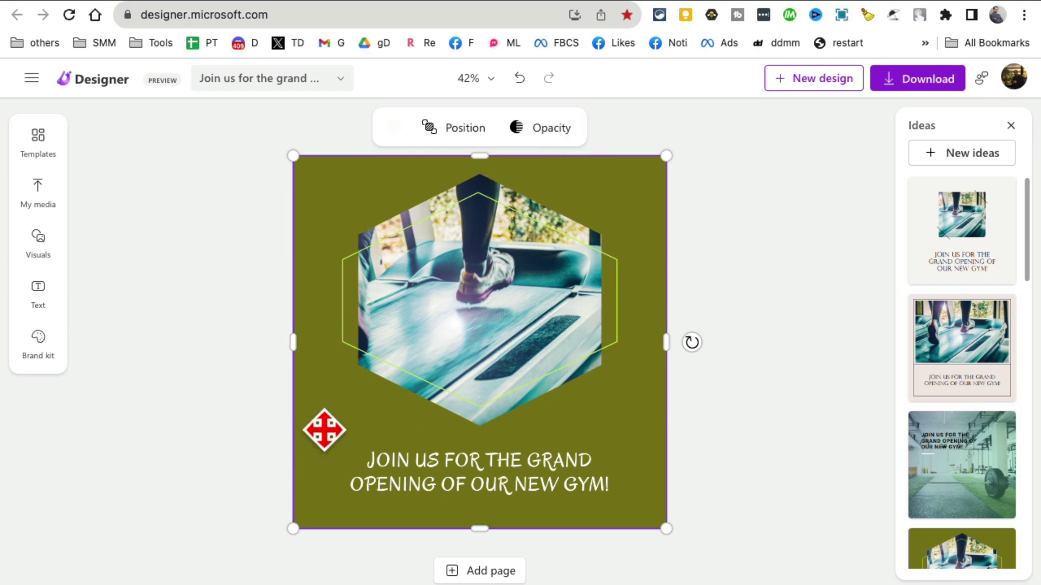
# Change the headline font from Oregano to Abadi, from the Friendly font category.
pyautogui.click(458, 490)
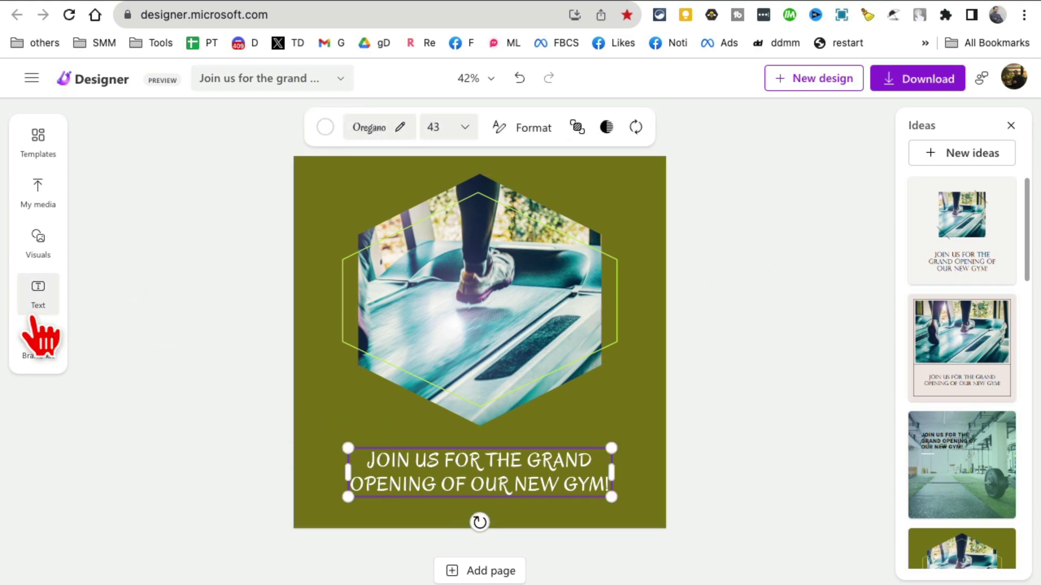
pyautogui.click(379, 132)
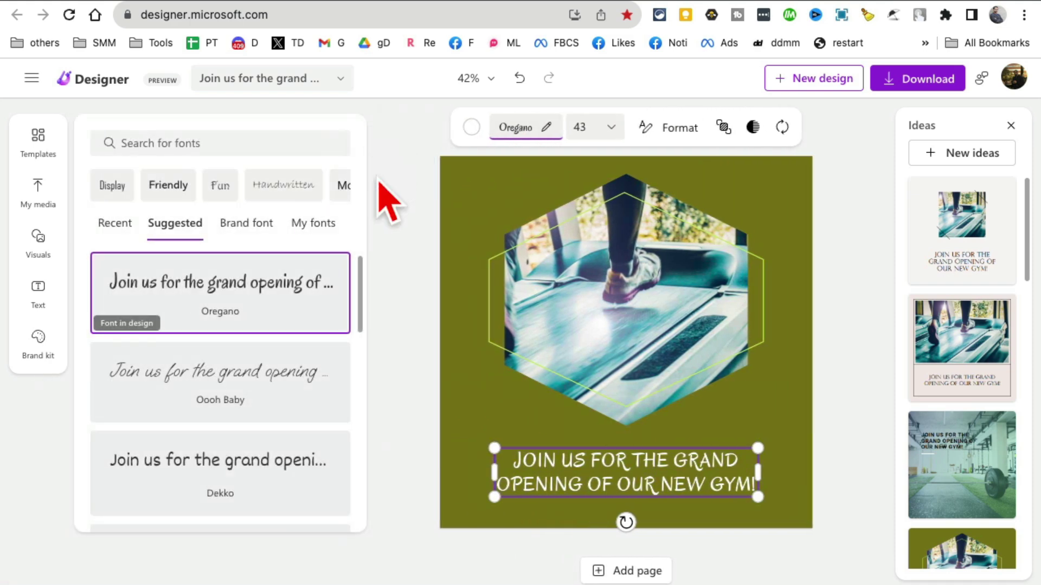
pyautogui.click(174, 195)
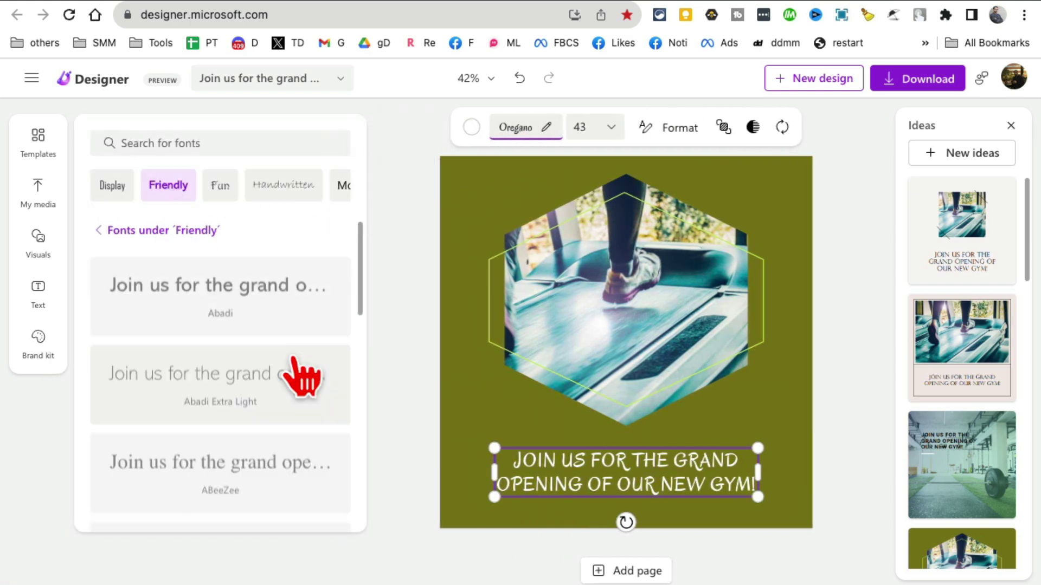
pyautogui.click(216, 296)
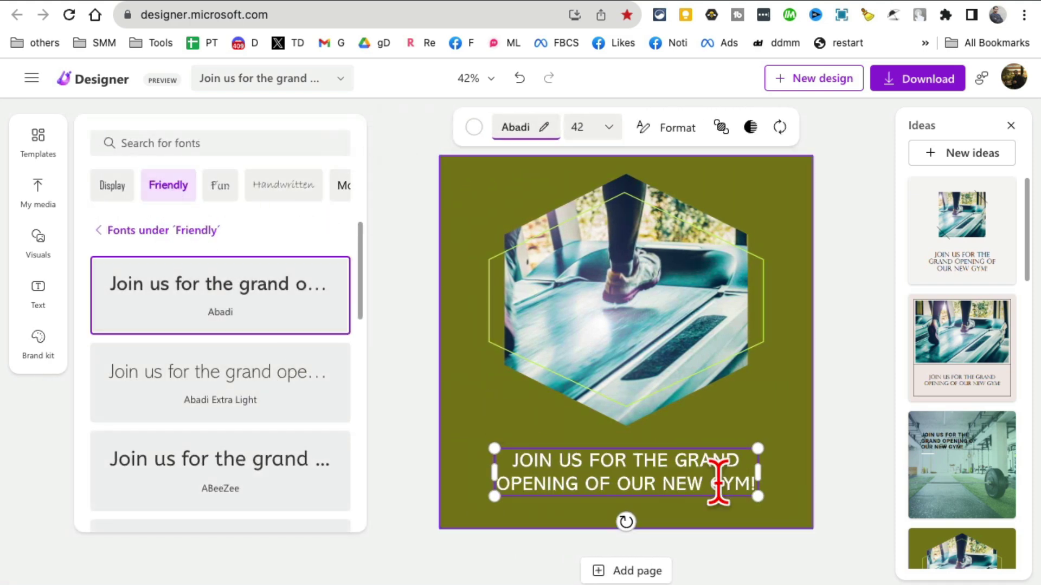
pyautogui.click(869, 444)
pyautogui.scroll(-10, 969, 294)
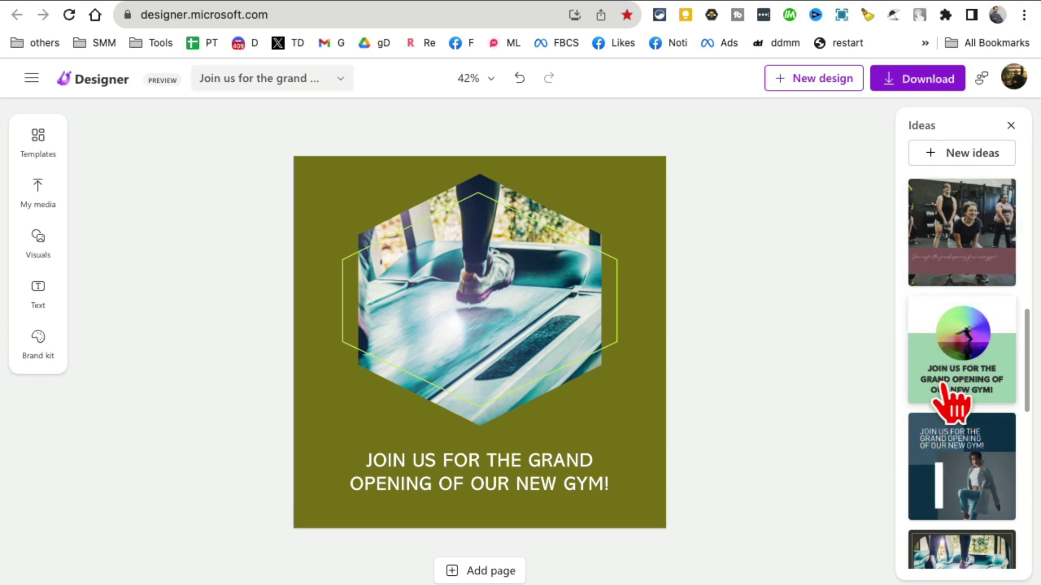
# Add the Seasonal Sale text style and move it to the post's top-left corner.
pyautogui.click(619, 195)
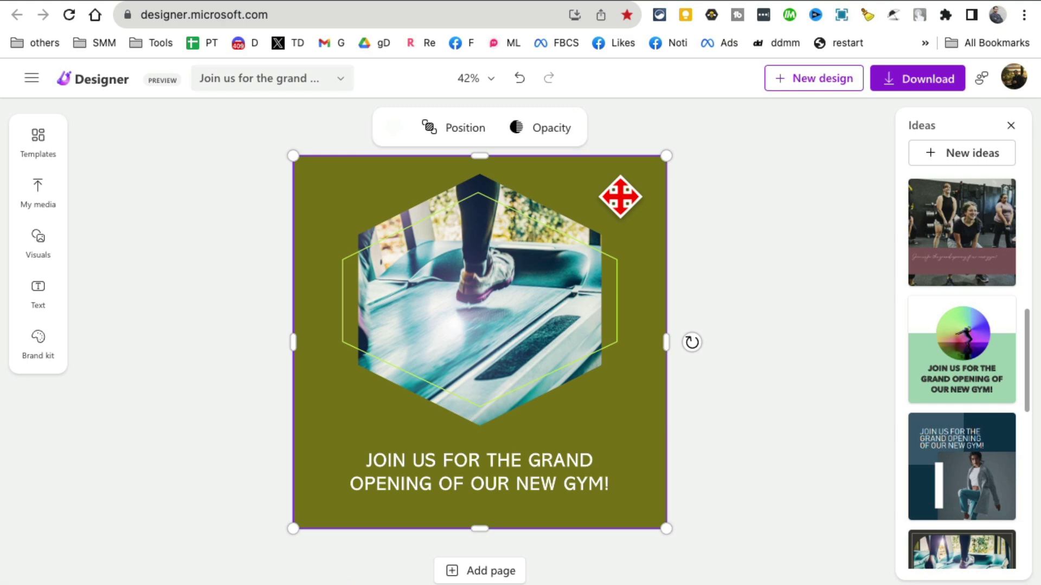
pyautogui.click(39, 297)
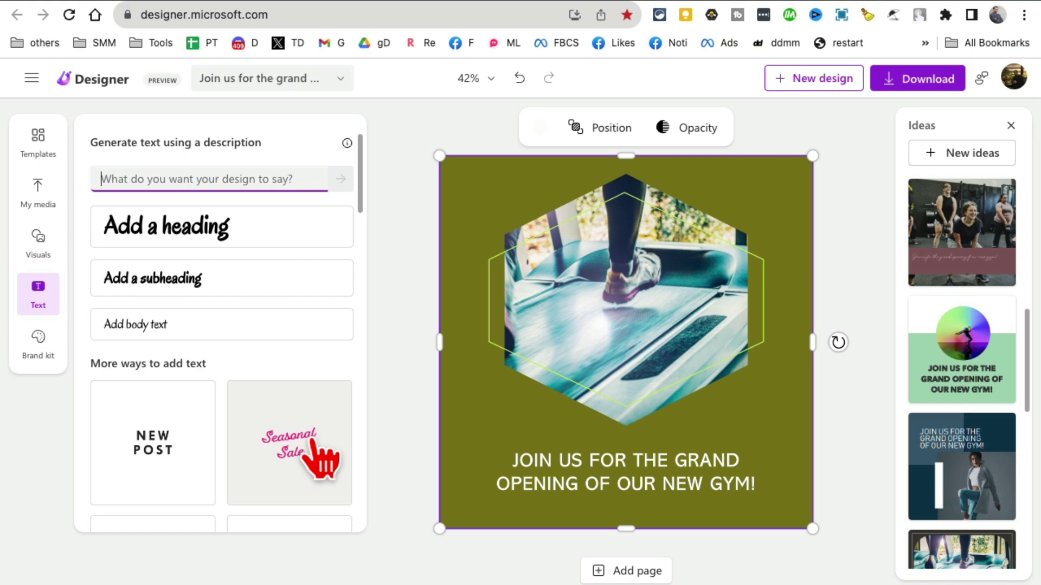
pyautogui.click(321, 465)
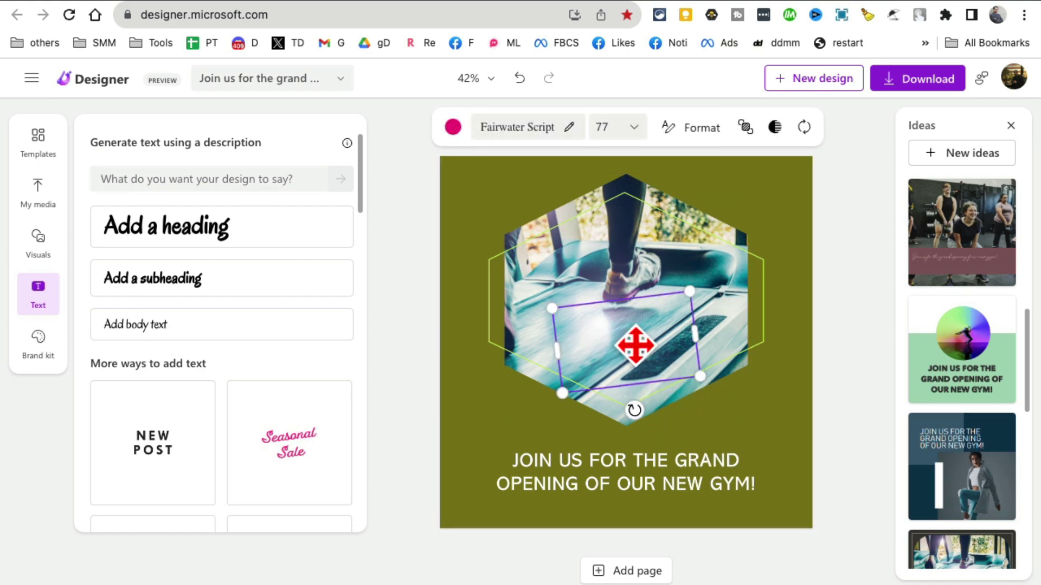
pyautogui.moveTo(632, 345); pyautogui.dragTo(519, 202)
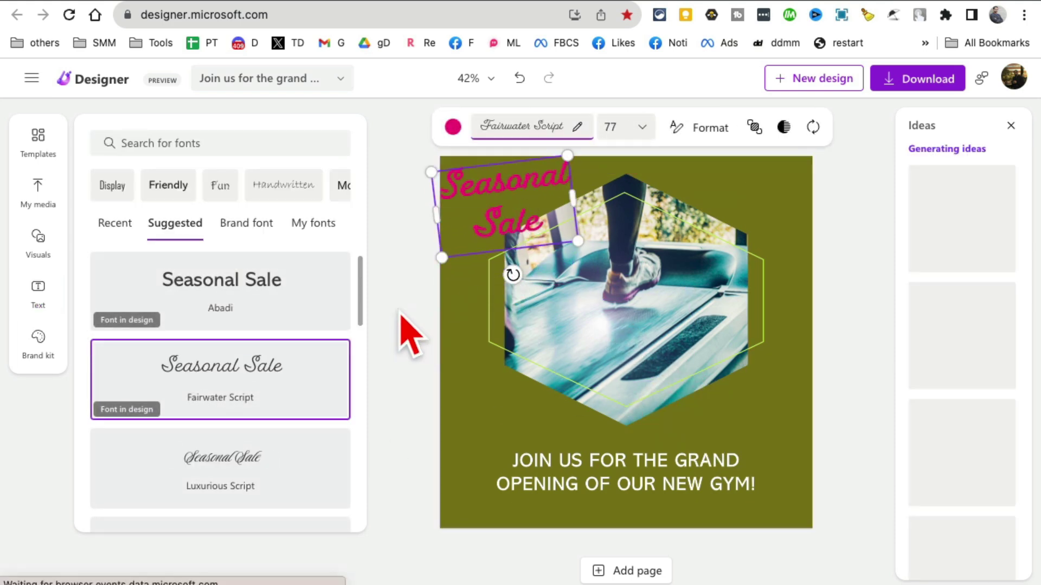
pyautogui.click(401, 326)
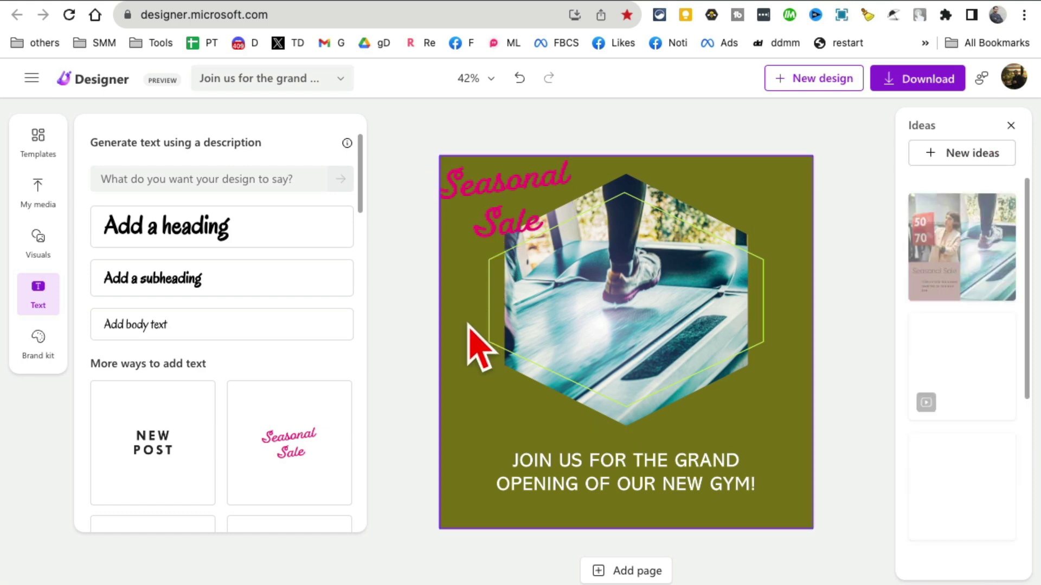
pyautogui.click(467, 340)
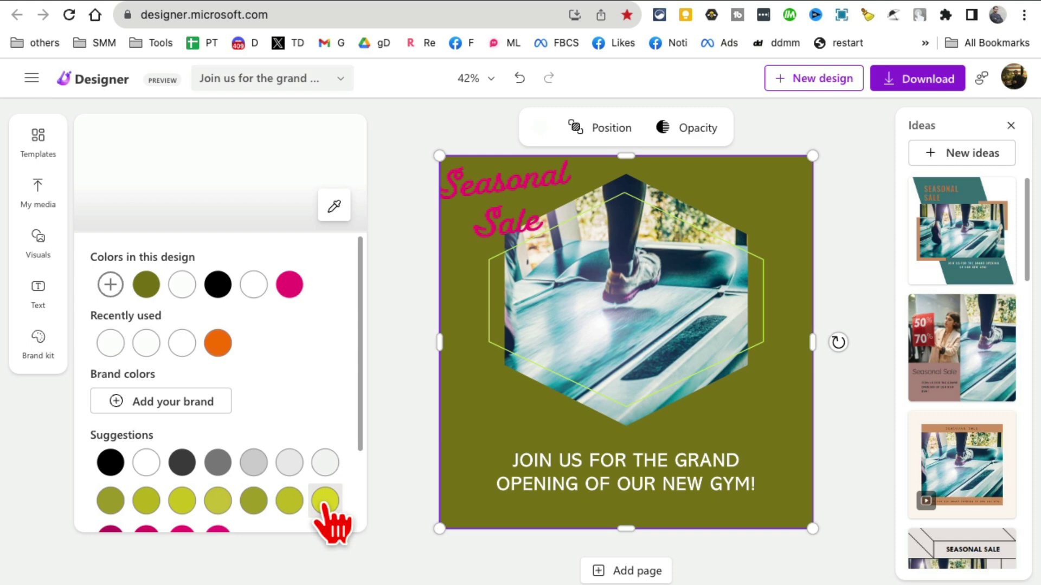
# Recolour the Seasonal Sale text yellow after trying orange, black, grey and pink.
pyautogui.click(467, 209)
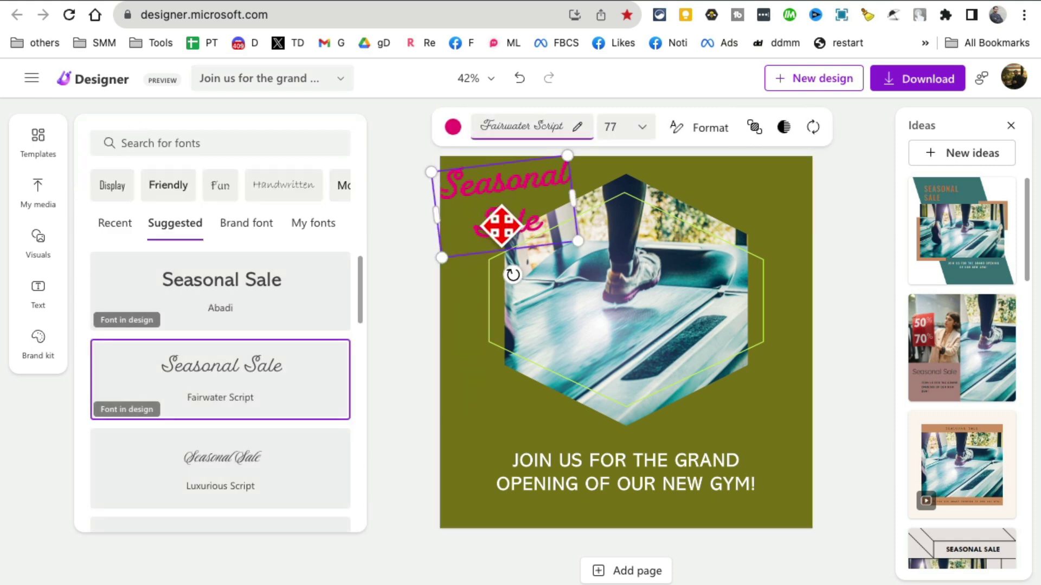
pyautogui.click(452, 127)
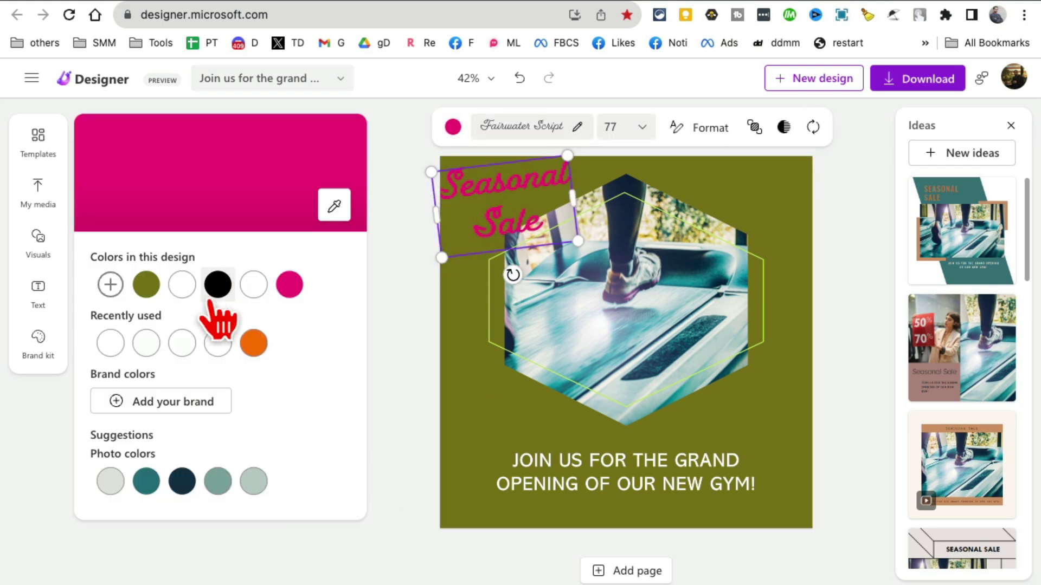
pyautogui.click(253, 343)
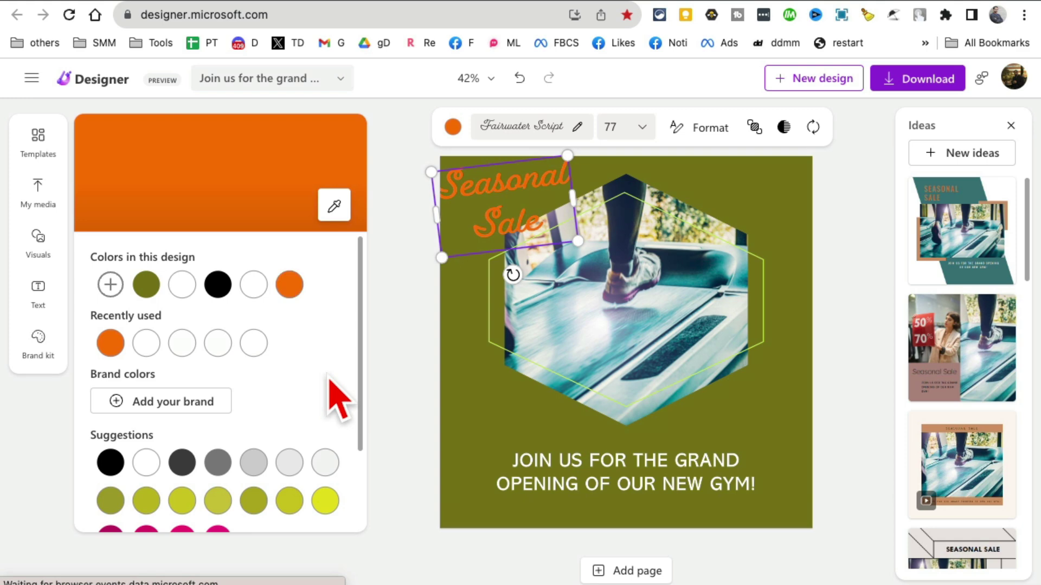
pyautogui.click(325, 501)
pyautogui.click(111, 462)
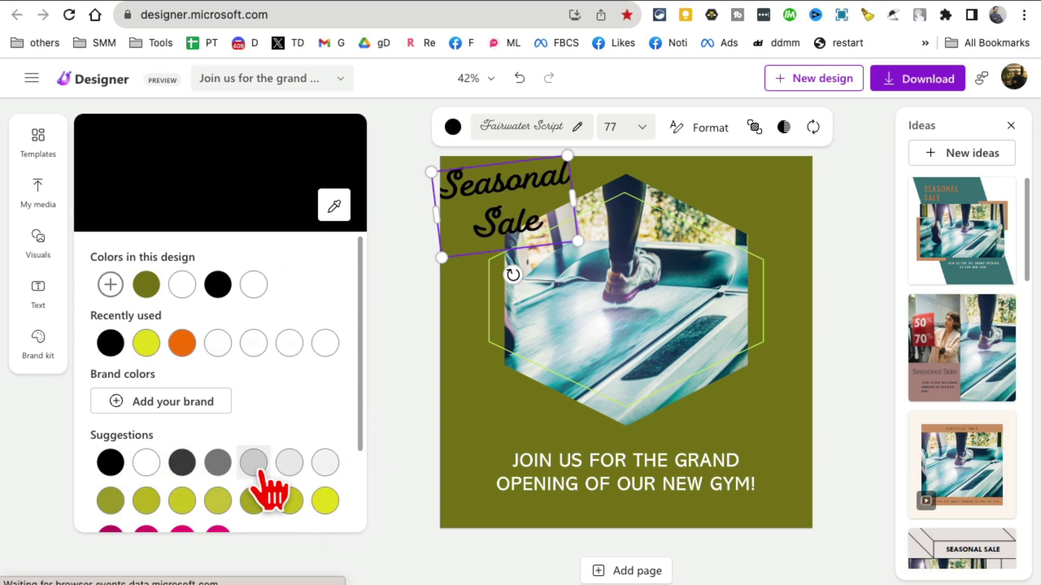
pyautogui.click(325, 463)
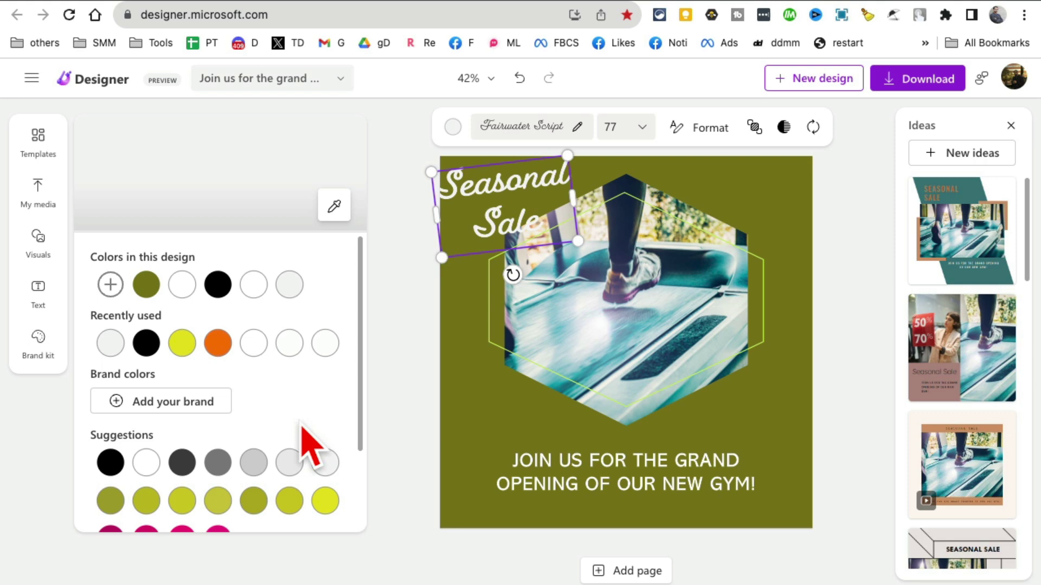
pyautogui.scroll(-2, 244, 450)
pyautogui.click(218, 435)
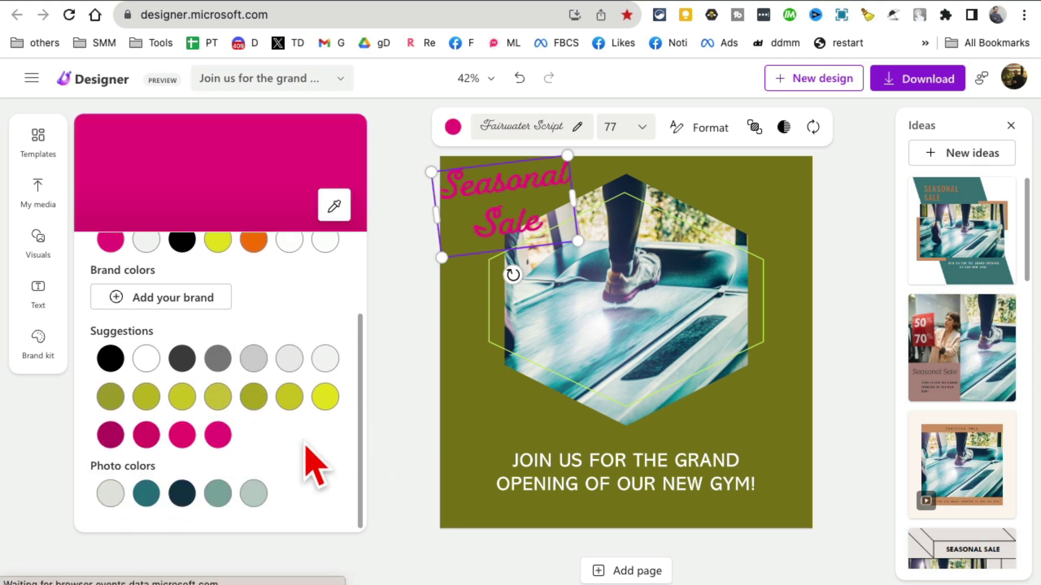
pyautogui.click(326, 397)
pyautogui.click(414, 418)
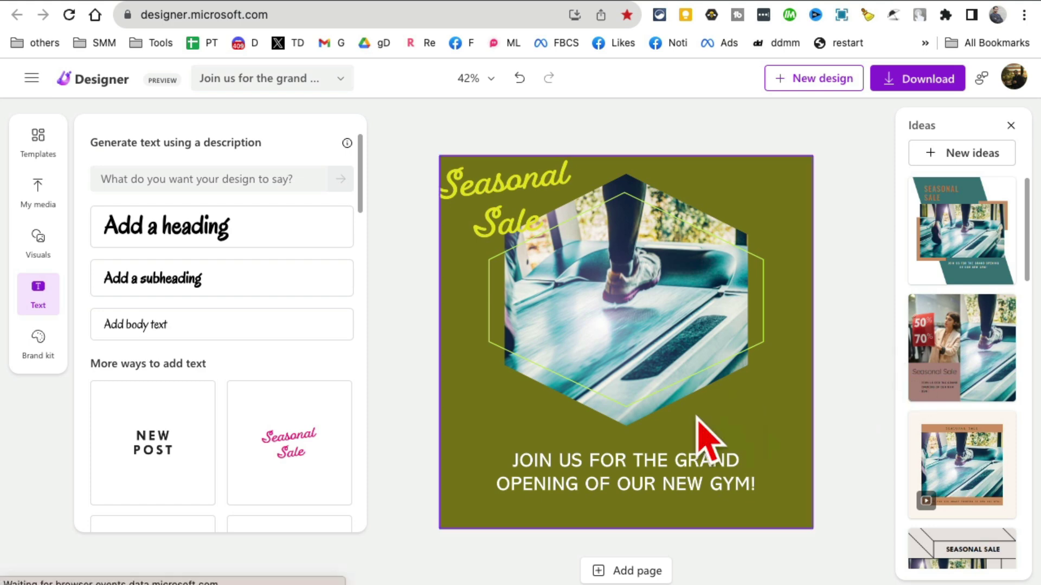
pyautogui.scroll(-10, 260, 399)
pyautogui.scroll(-5, 304, 431)
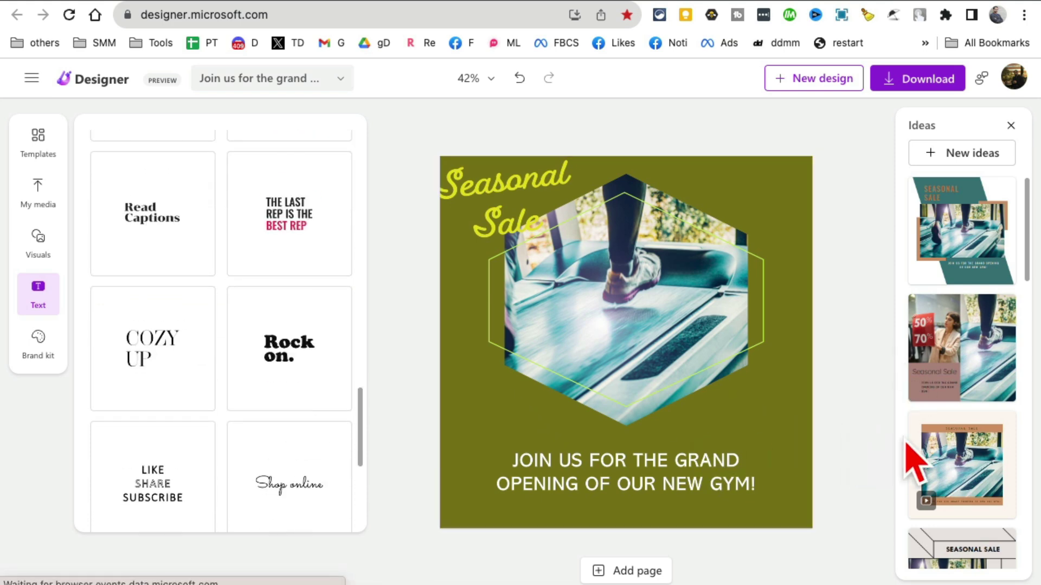
pyautogui.scroll(-5, 1014, 468)
pyautogui.scroll(-3, 1013, 471)
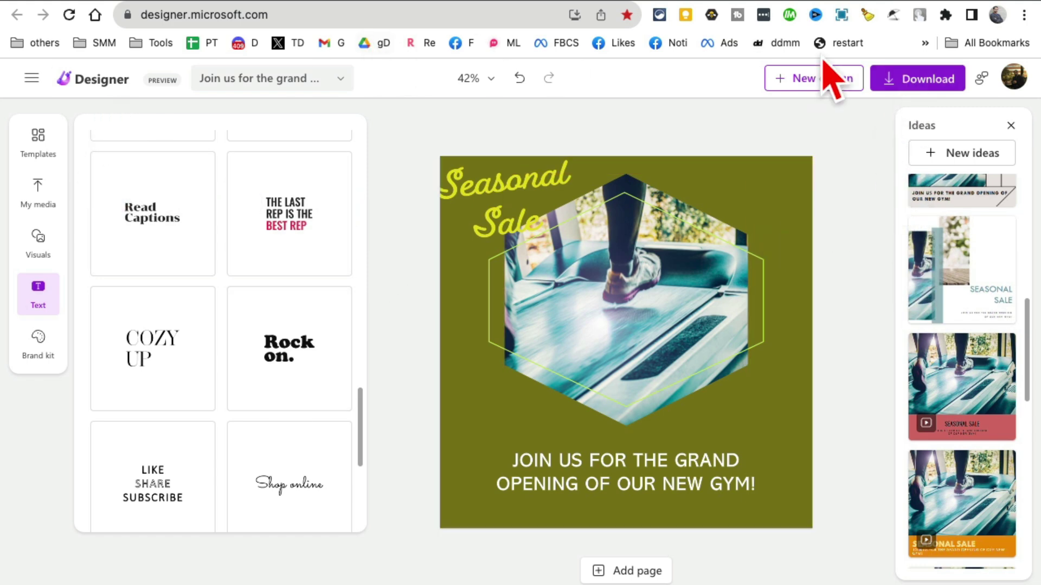
# On the Designer home page, launch the Remove background tool from its Try it card.
pyautogui.click(787, 5)
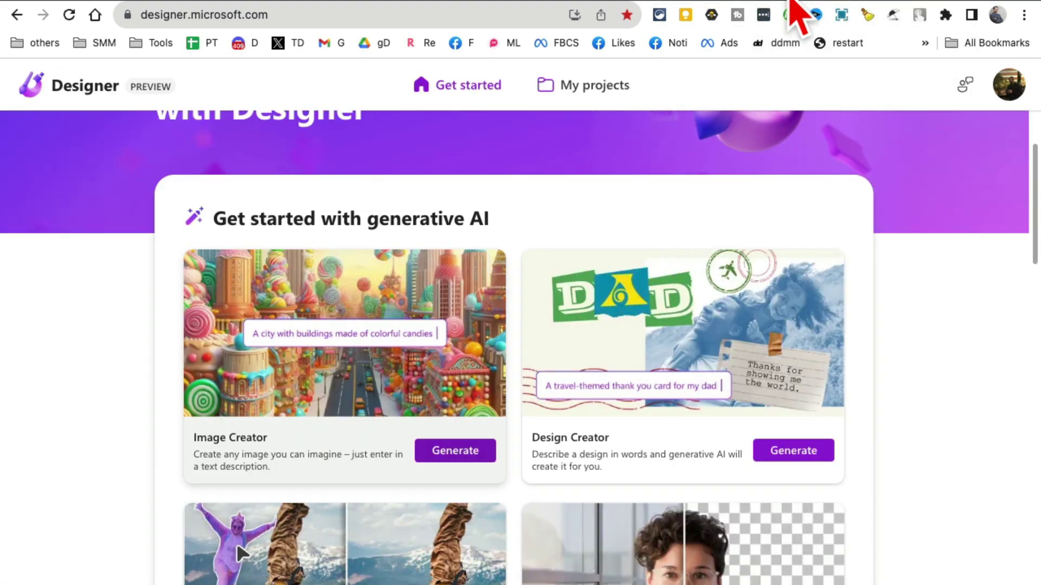
pyautogui.scroll(-5, 970, 423)
pyautogui.scroll(6, 975, 428)
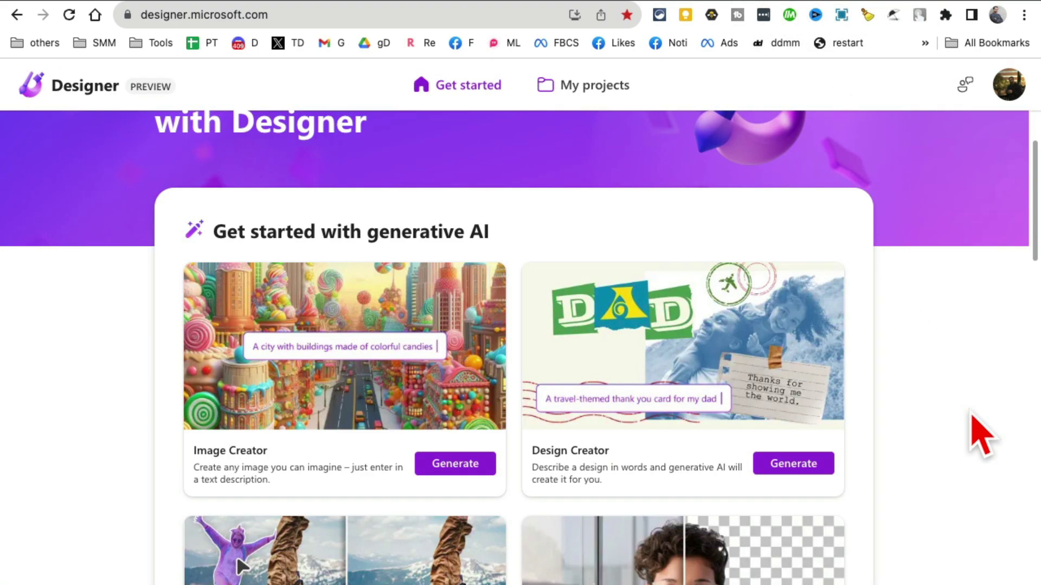
pyautogui.scroll(-7, 886, 447)
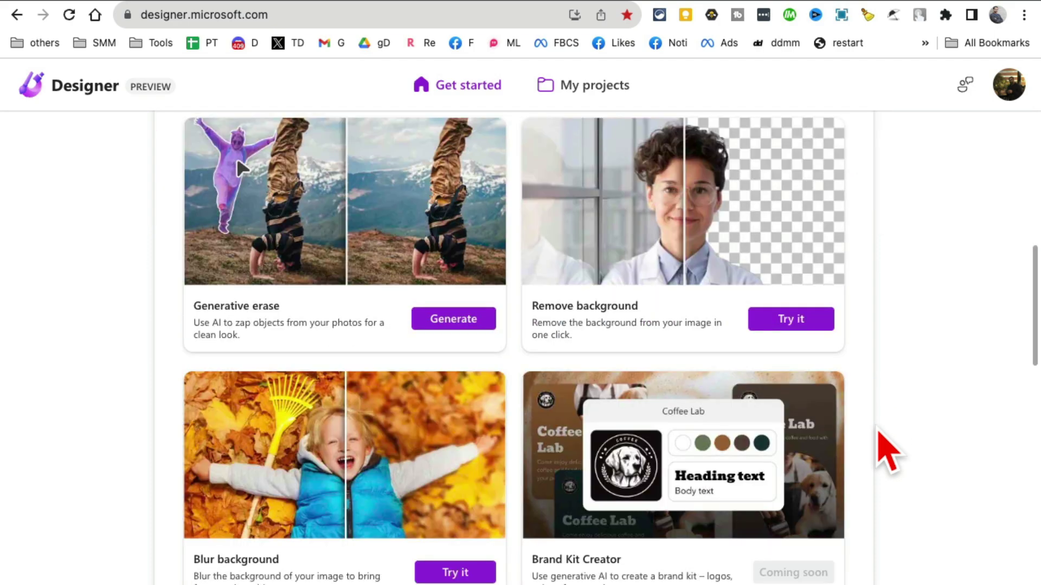
pyautogui.scroll(3, 886, 447)
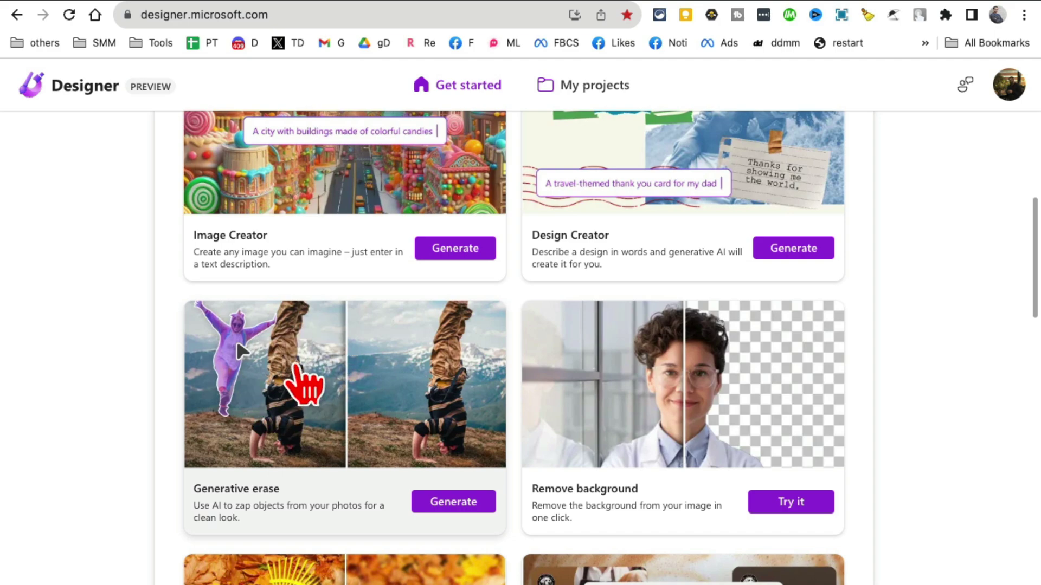
pyautogui.scroll(5, 236, 340)
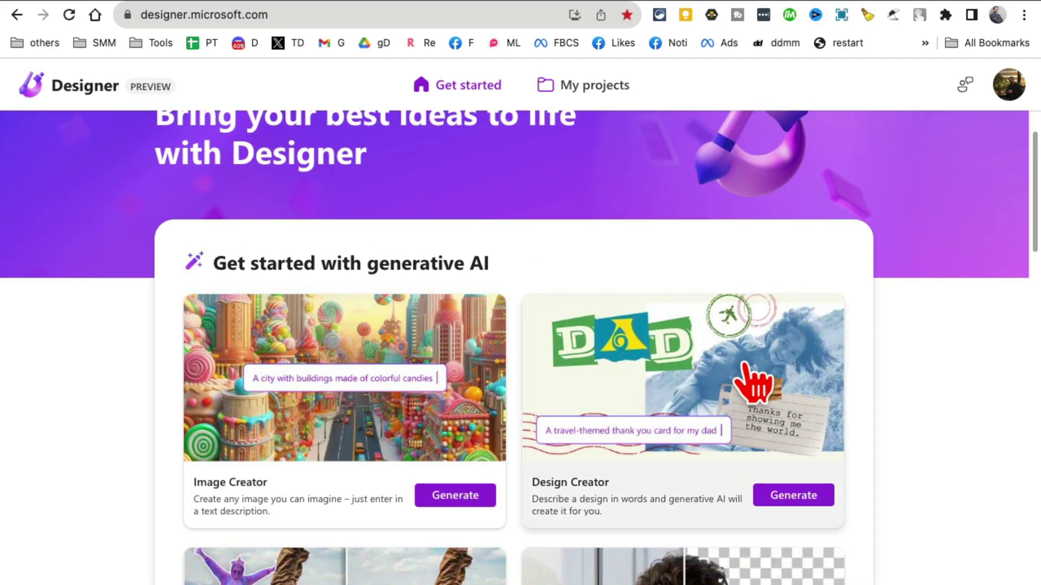
pyautogui.scroll(-3, 236, 458)
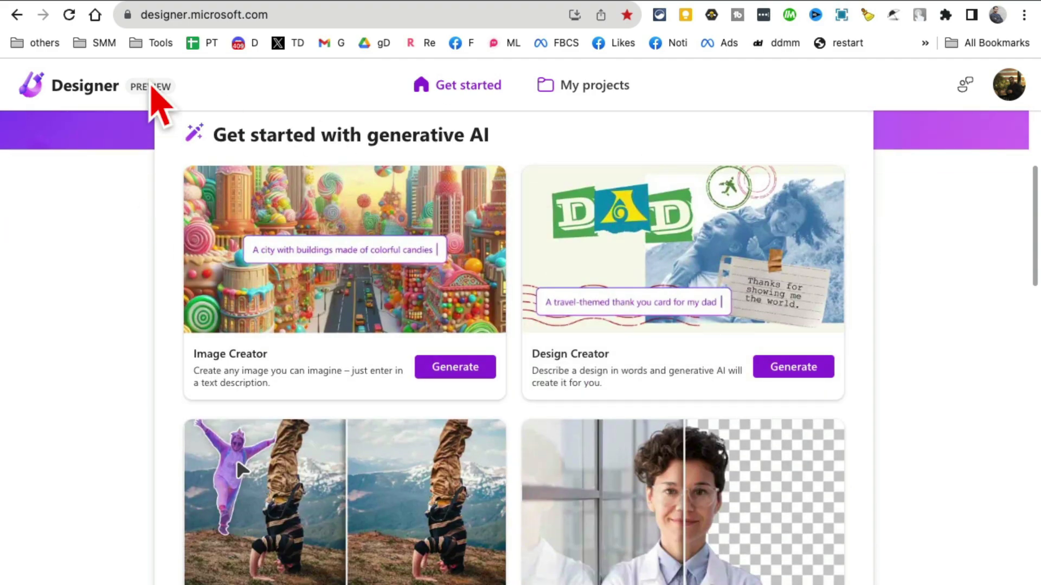
pyautogui.scroll(-6, 930, 426)
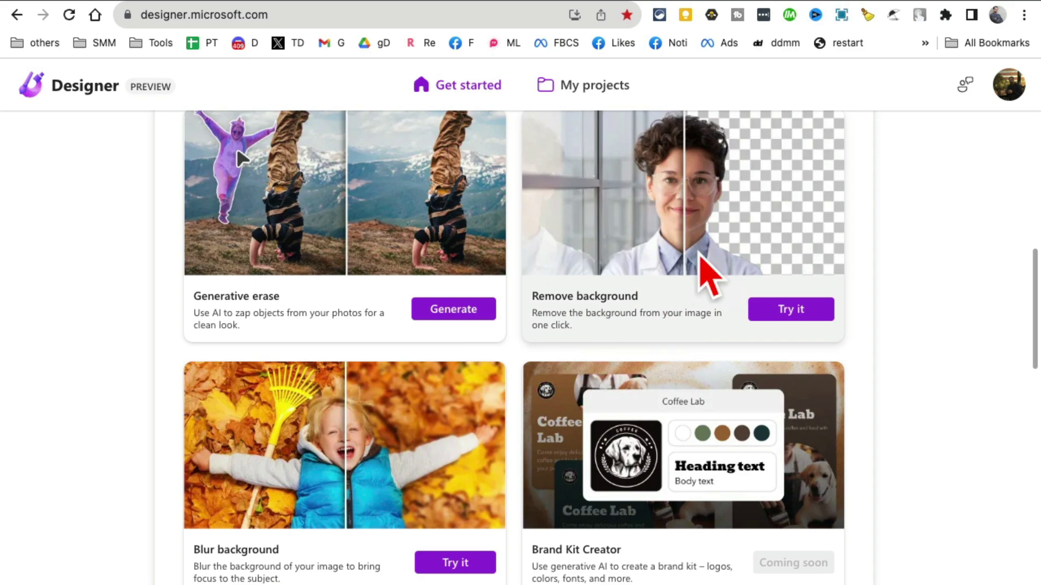
pyautogui.click(740, 222)
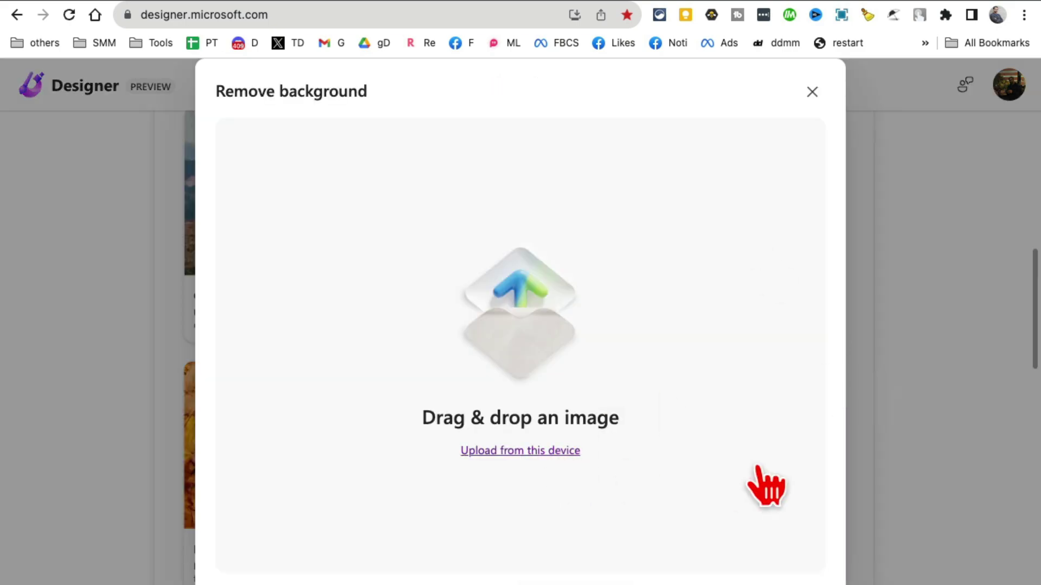
# Upload ai astro.png from the Desktop to cut out the astronaut.
pyautogui.click(766, 486)
pyautogui.click(219, 442)
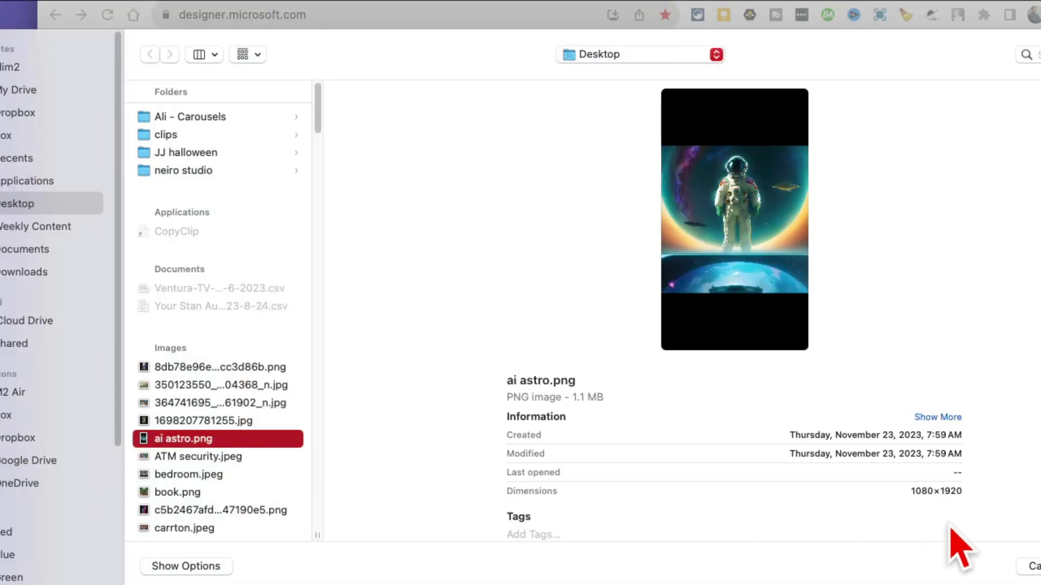
pyautogui.press('Return')
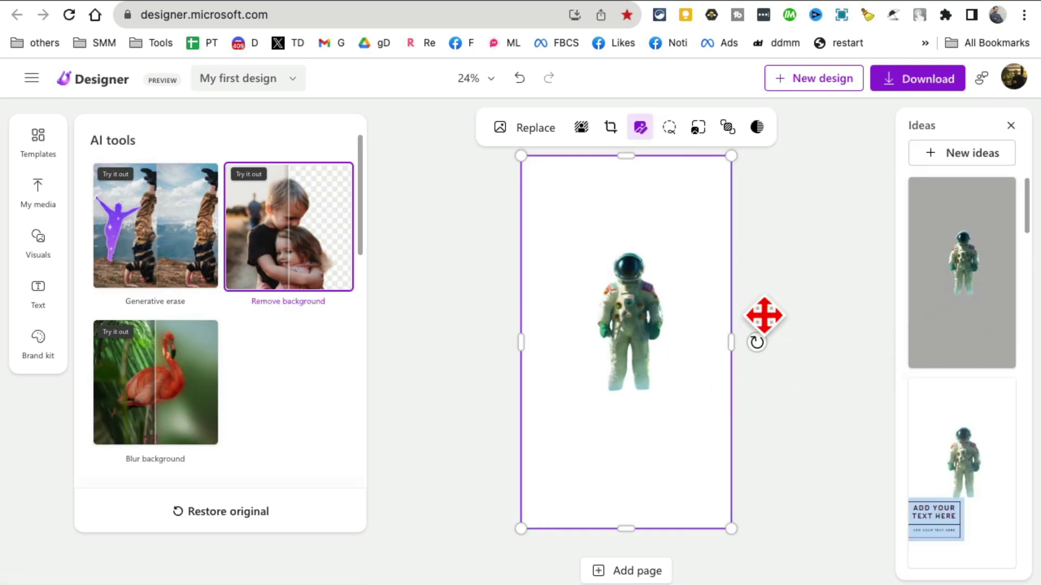
# Try several Ideas suggestions, then apply the black astronaut layout.
pyautogui.scroll(-1, 970, 374)
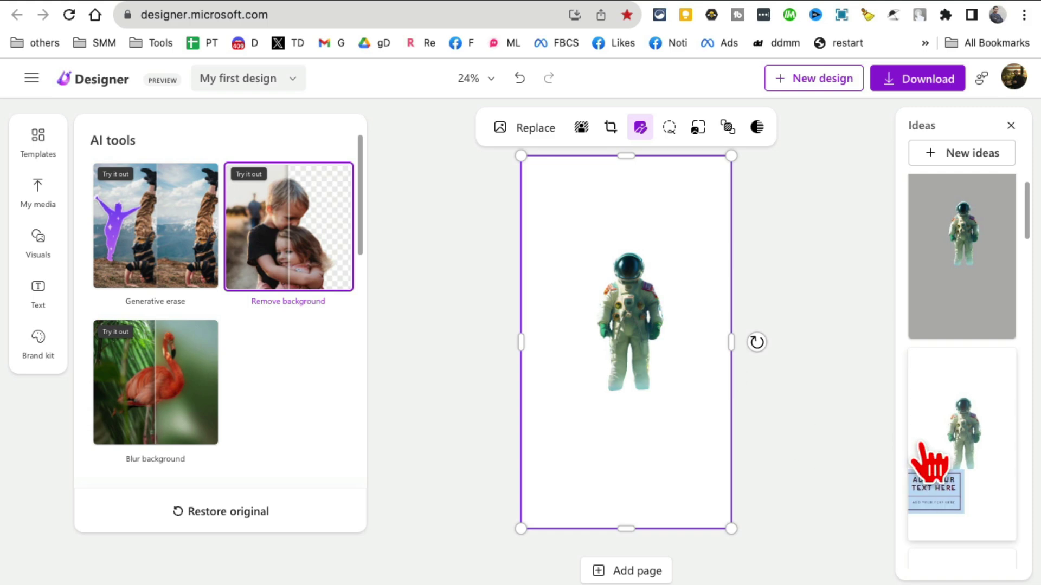
pyautogui.click(970, 431)
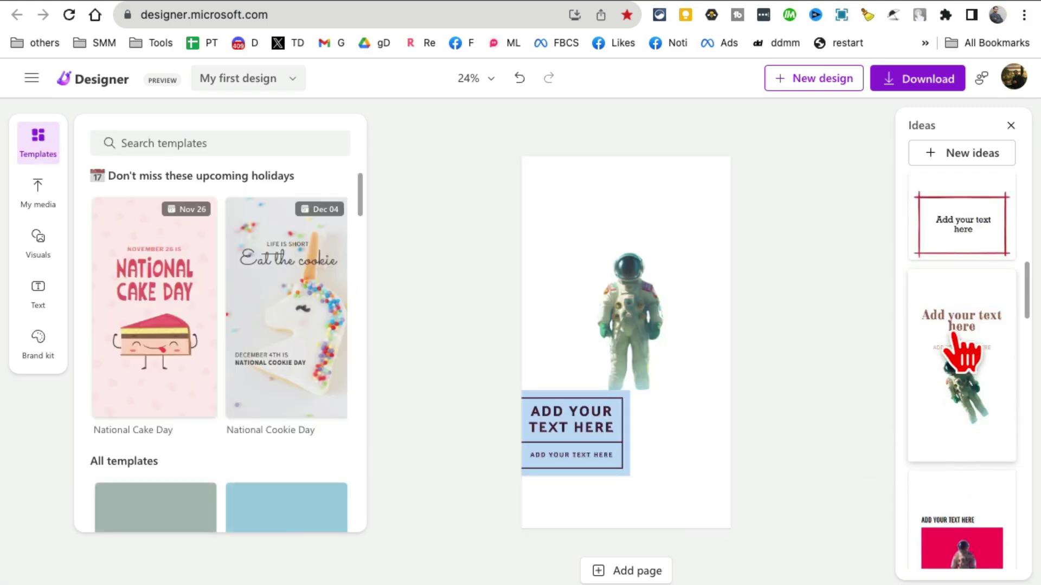
pyautogui.click(1011, 399)
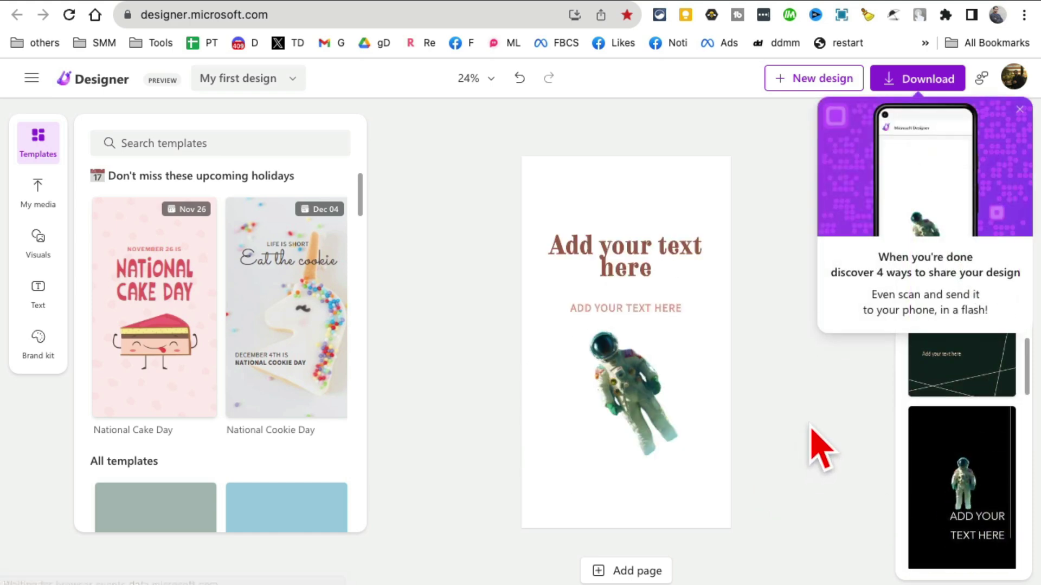
pyautogui.click(1020, 110)
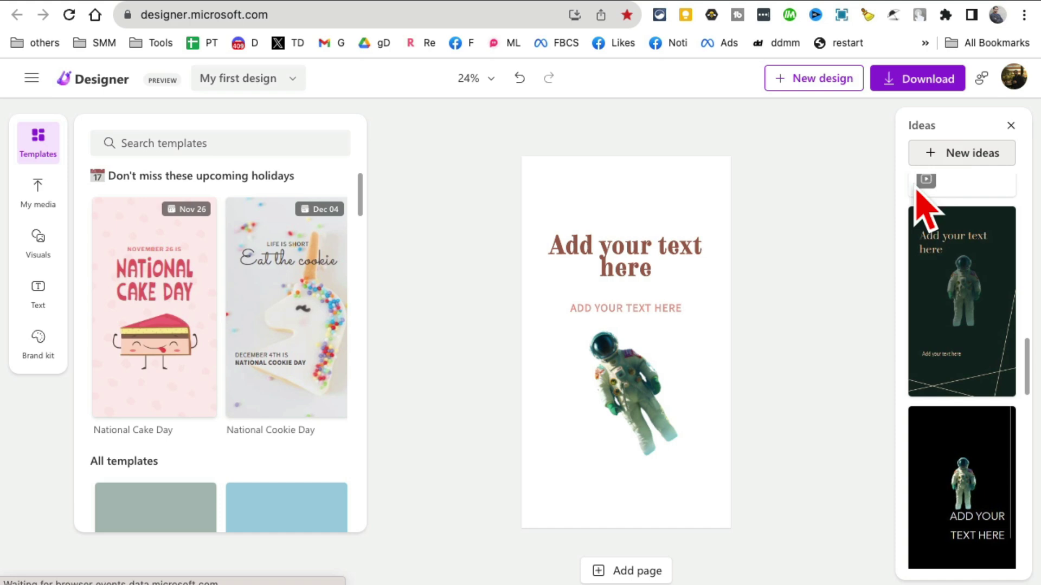
pyautogui.scroll(-5, 971, 330)
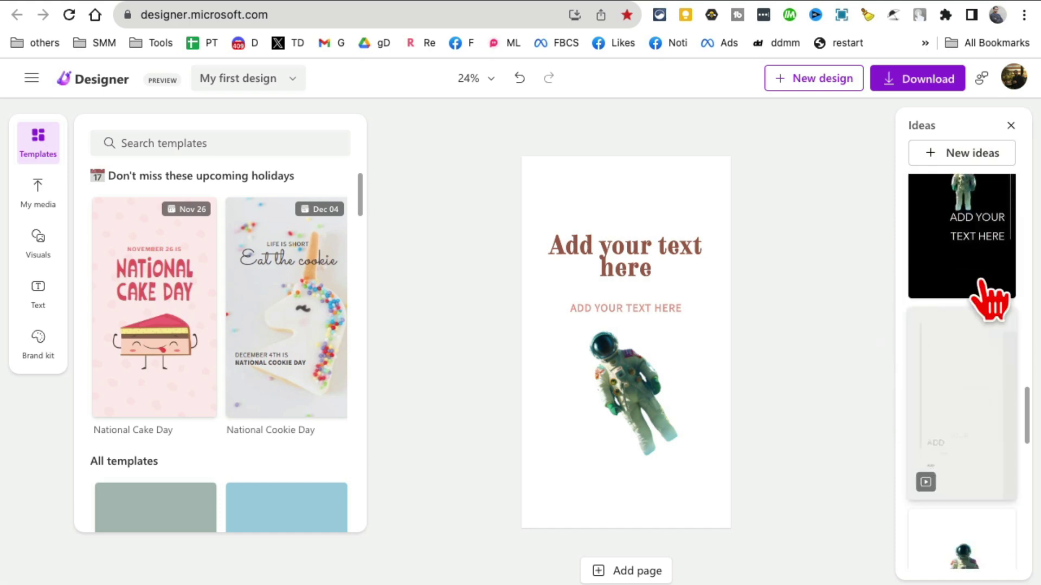
pyautogui.click(964, 225)
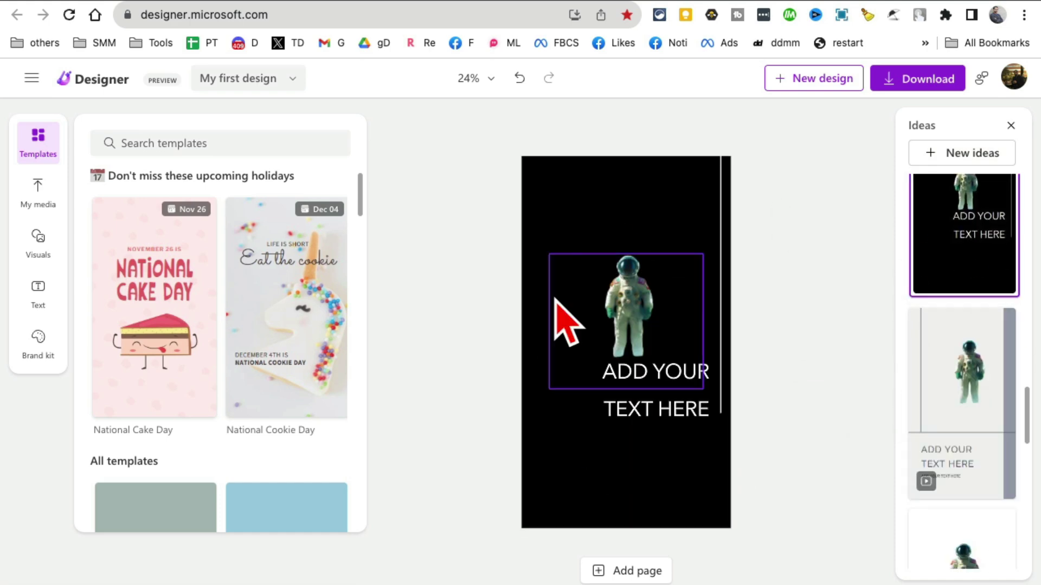
# Enlarge the astronaut slightly by its corner handle and nudge it right.
pyautogui.click(622, 314)
pyautogui.moveTo(550, 255); pyautogui.dragTo(518, 224)
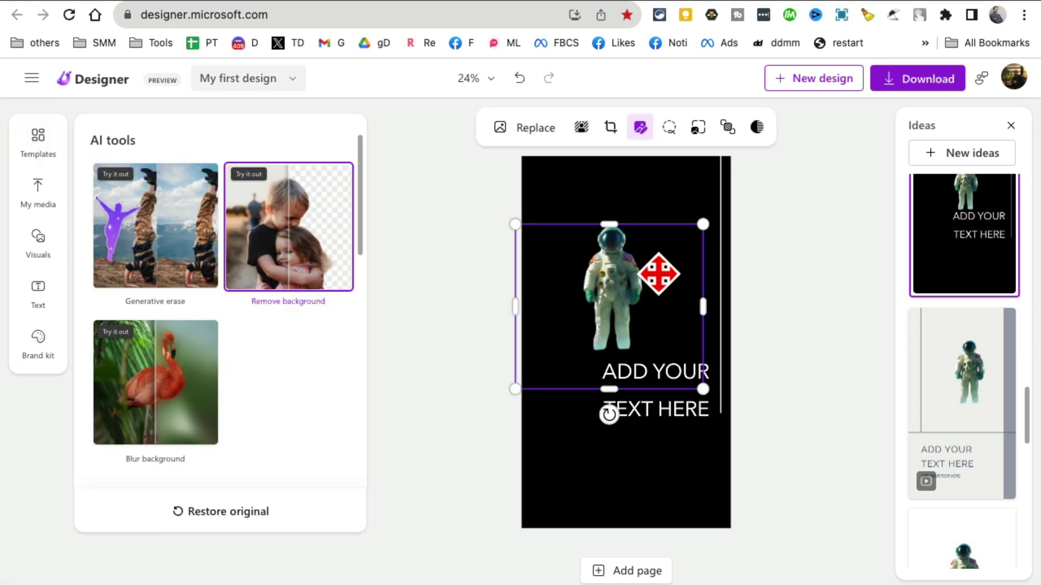
pyautogui.moveTo(661, 279); pyautogui.dragTo(660, 287)
pyautogui.press('Escape')
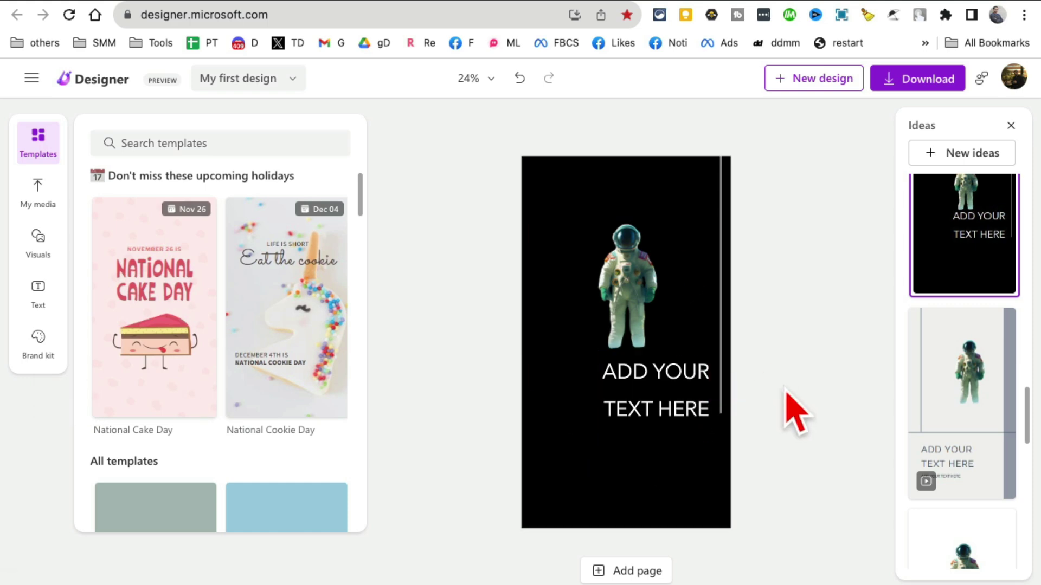
# Scroll the home page past the AI tool cards to the social media templates like Instagram post.
pyautogui.scroll(-10, 342, 379)
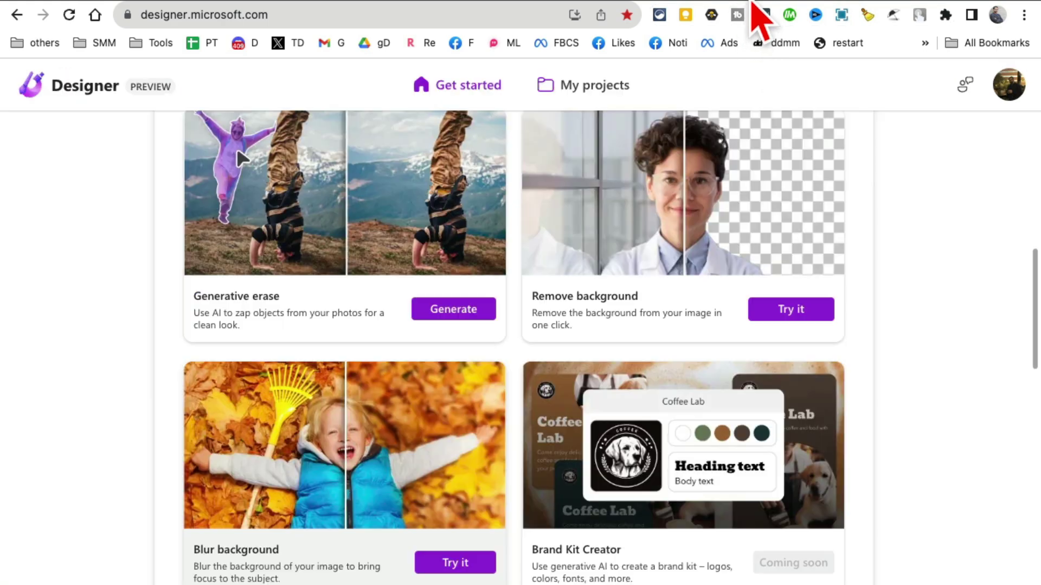
pyautogui.scroll(-4, 953, 481)
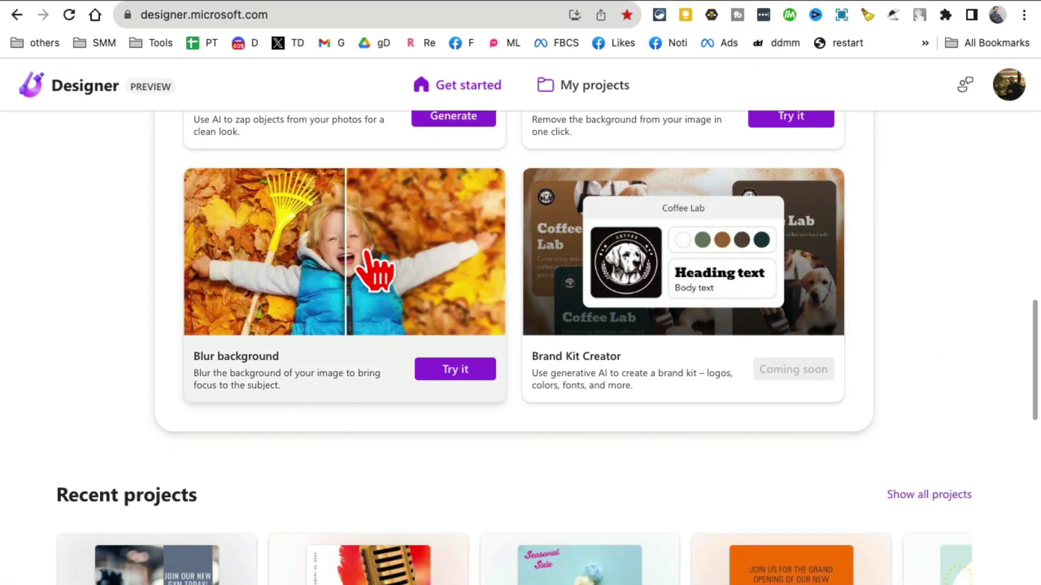
pyautogui.scroll(3, 374, 275)
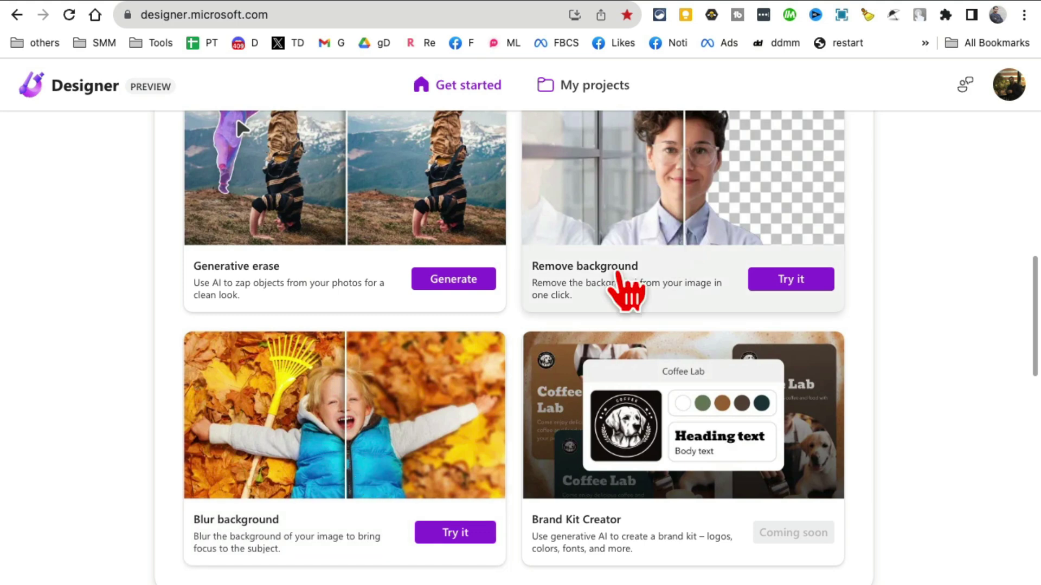
pyautogui.scroll(2, 347, 325)
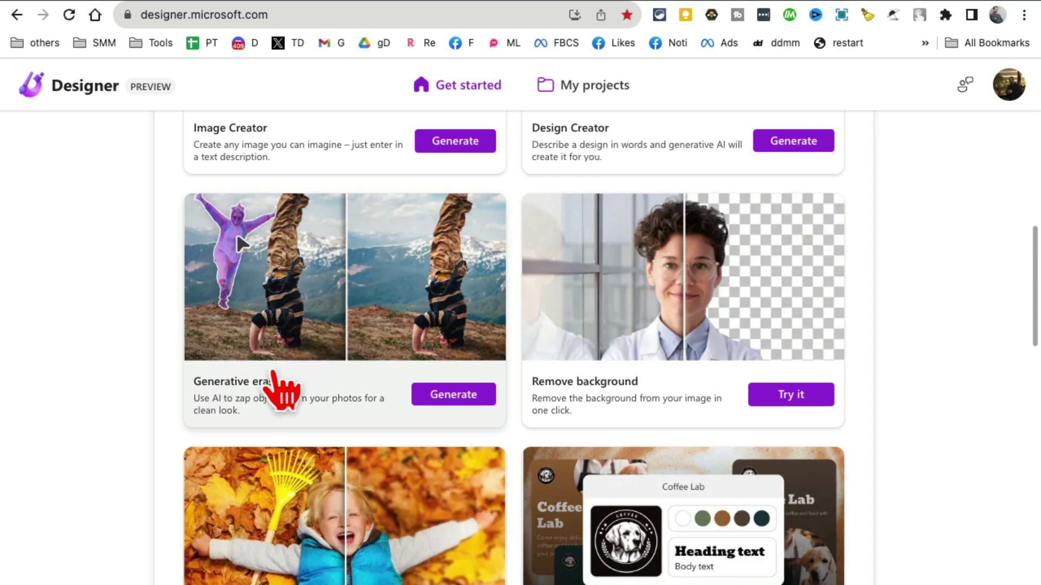
pyautogui.scroll(6, 442, 471)
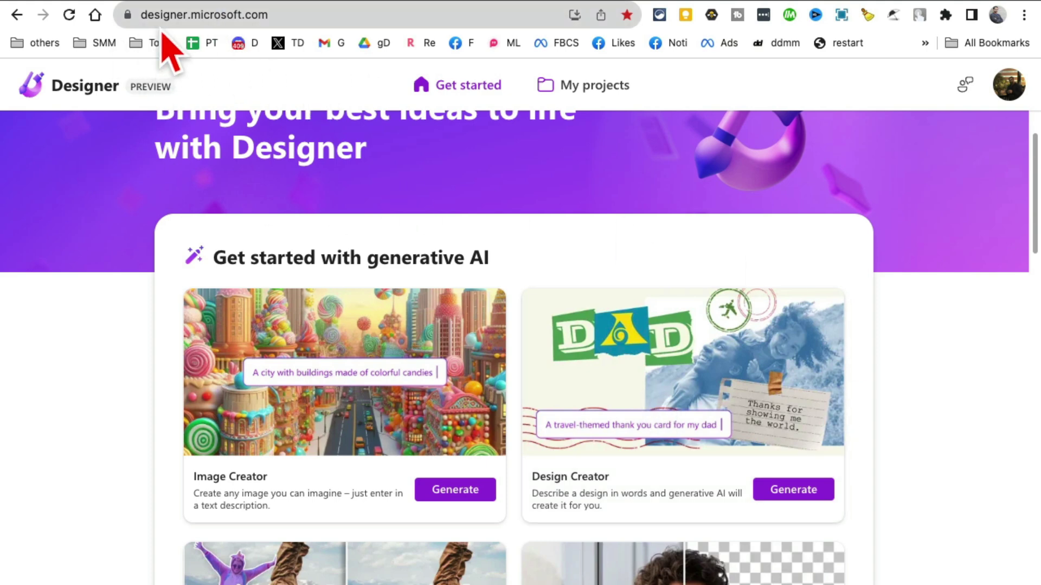
pyautogui.click(335, 14)
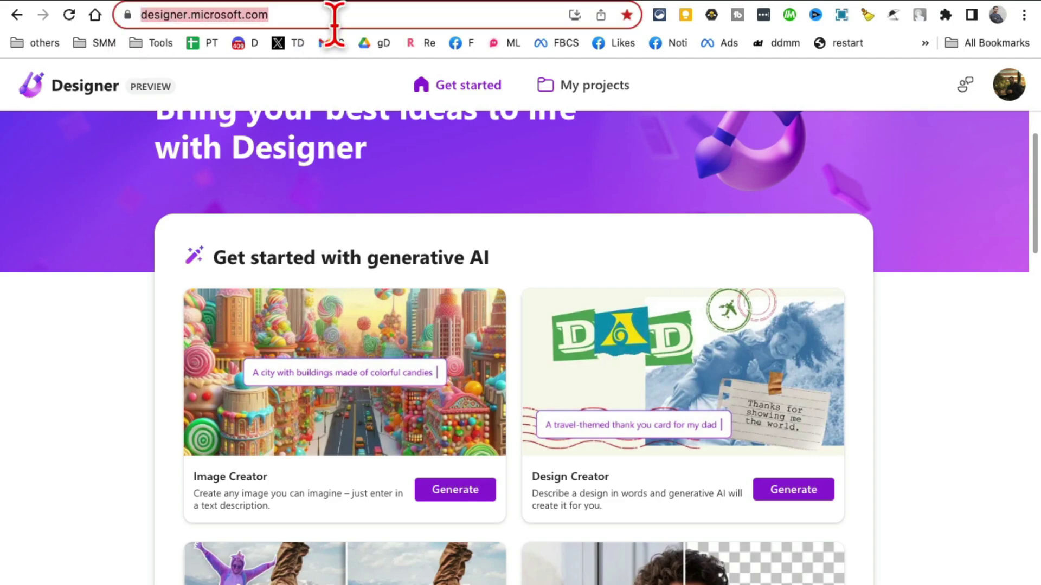
pyautogui.scroll(-7, 945, 392)
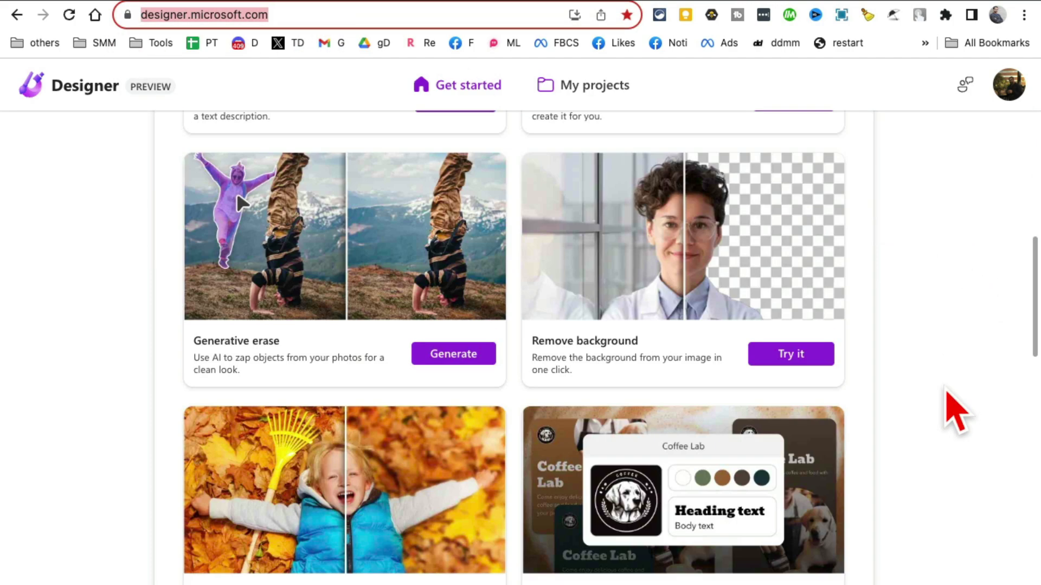
pyautogui.scroll(-15, 947, 391)
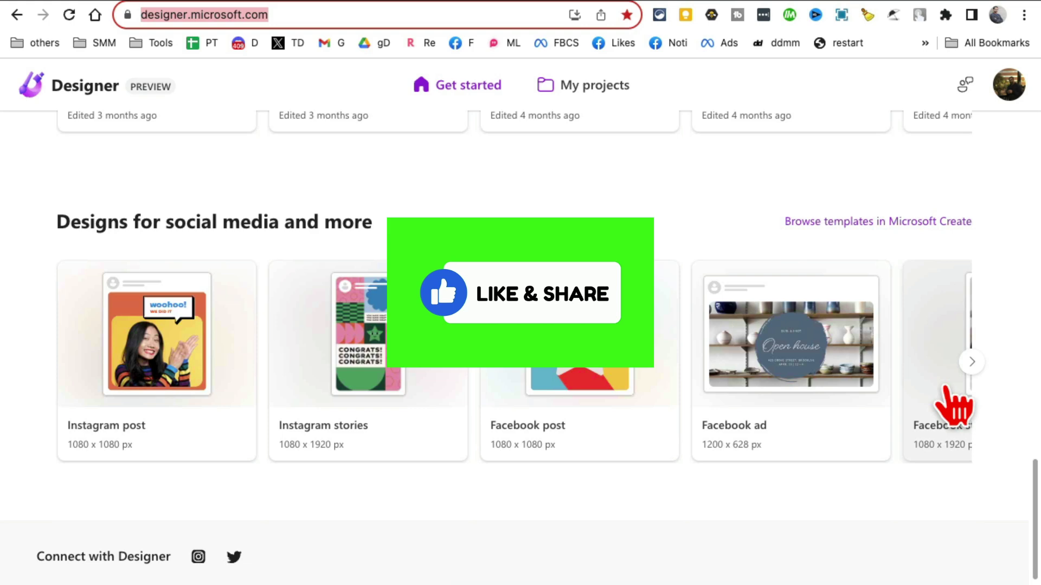